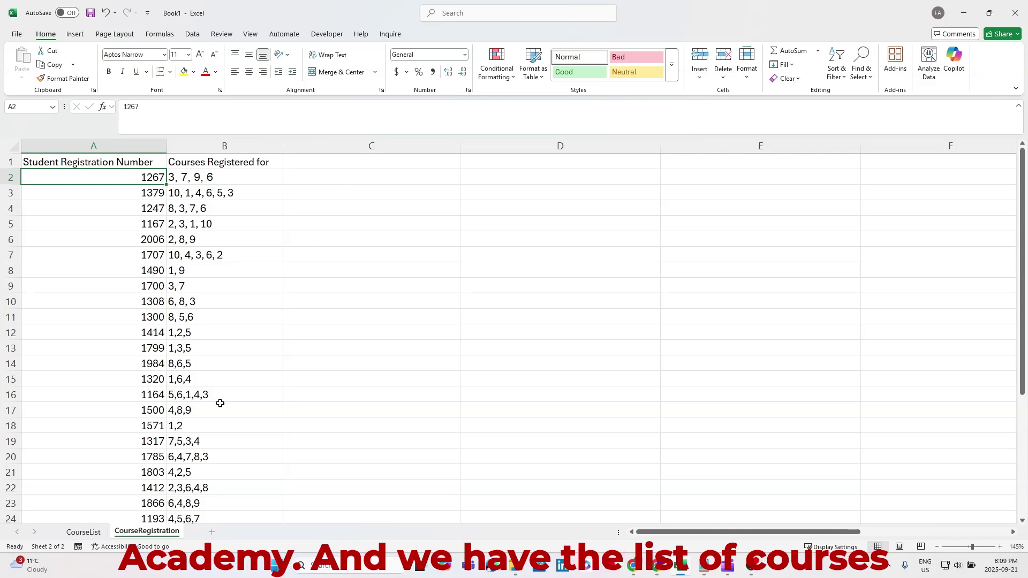
- Review the CourseList sheet and the students' course codes in B2 through B6
left_click(91, 530)
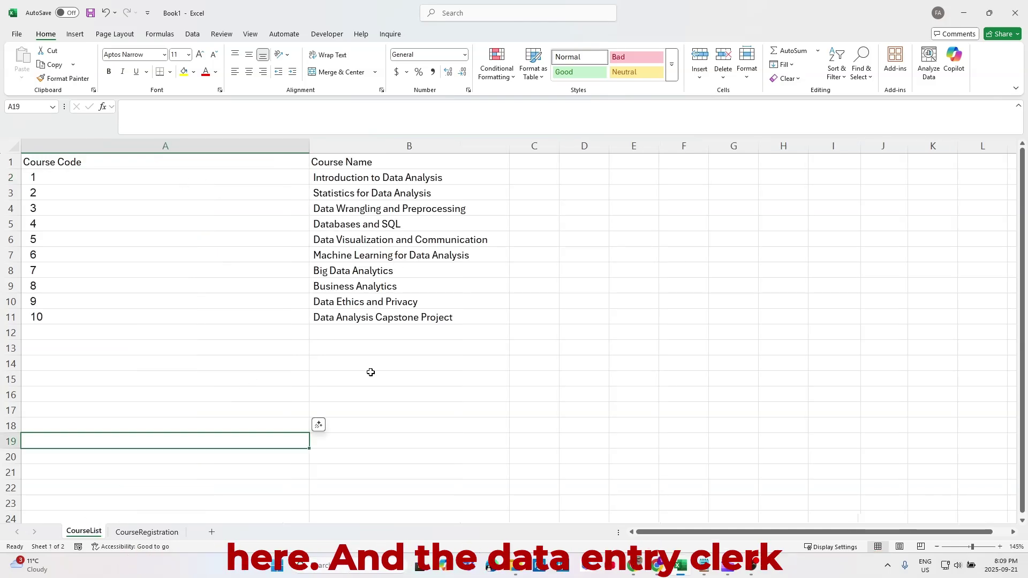
left_click(150, 531)
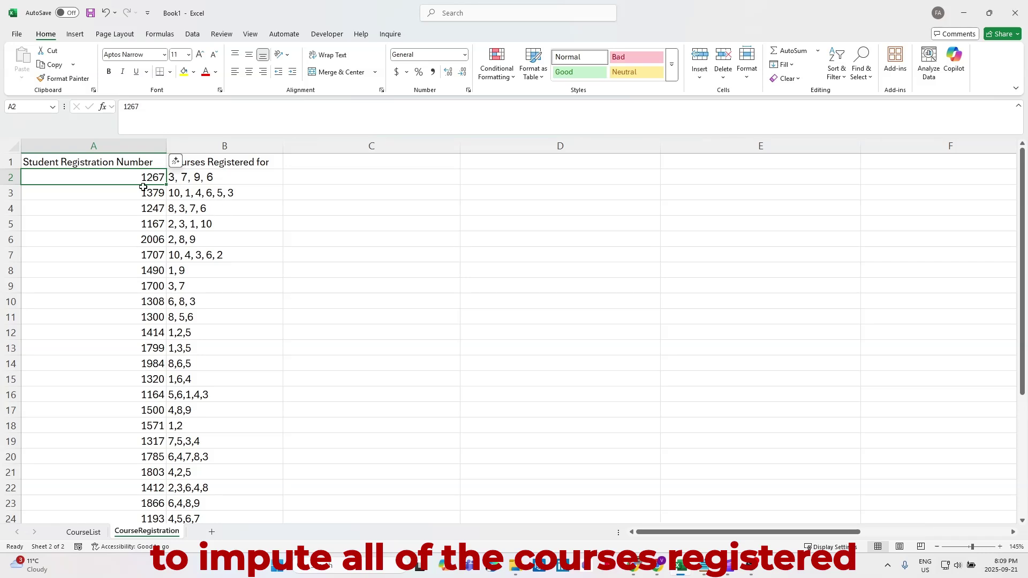
left_click(233, 180)
left_click(232, 195)
left_click(228, 212)
left_click(218, 230)
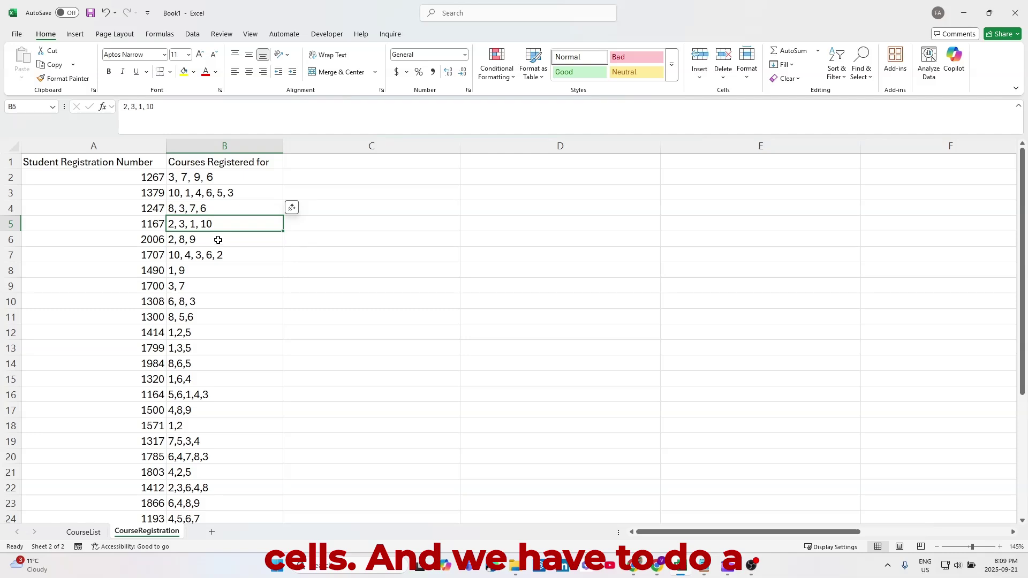
left_click(212, 242)
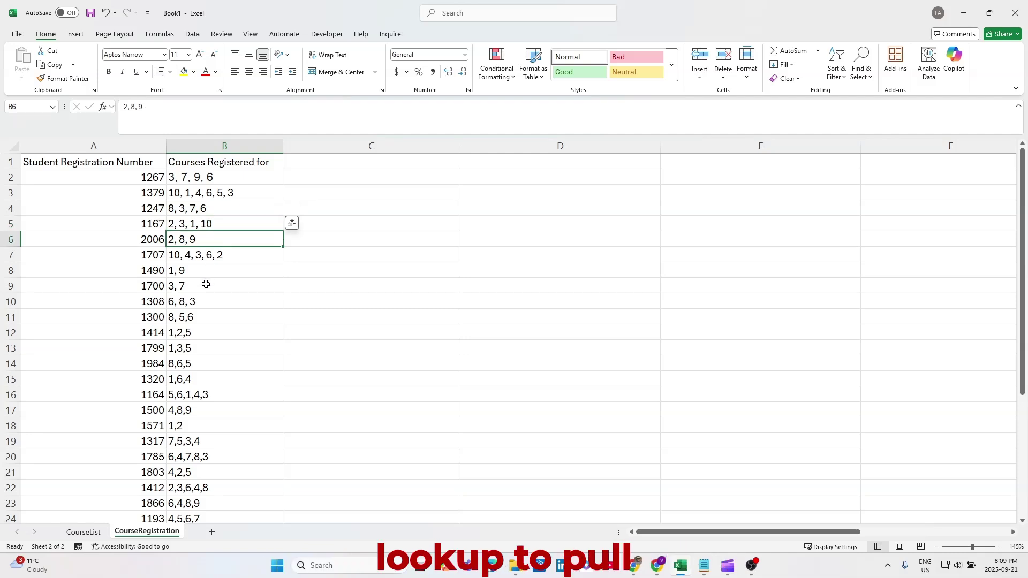
left_click(83, 532)
left_click(157, 533)
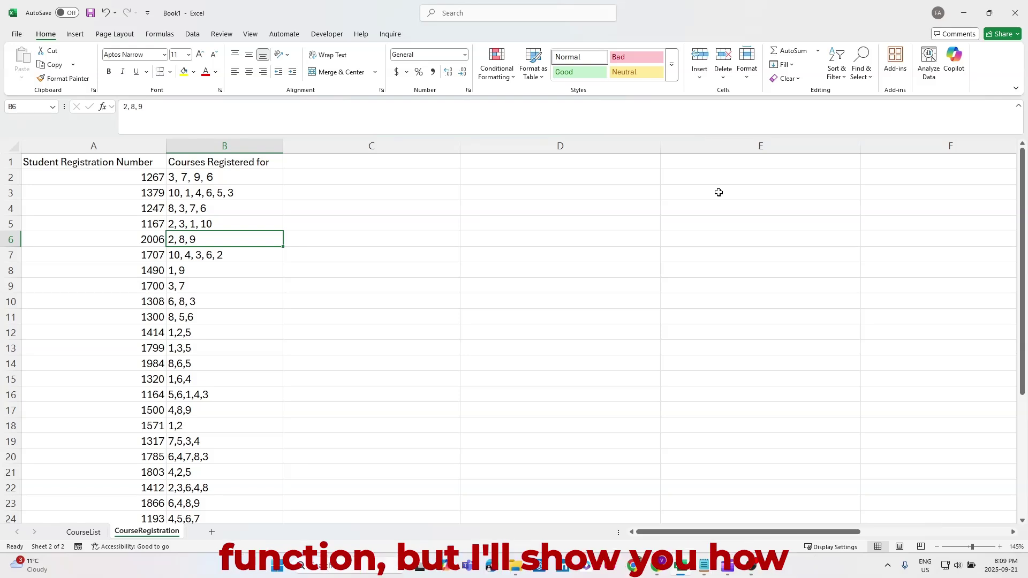
- Start an XLOOKUP in C2 with lookup value {3,7,9,6}, moving to the CourseList sheet
left_click(366, 179)
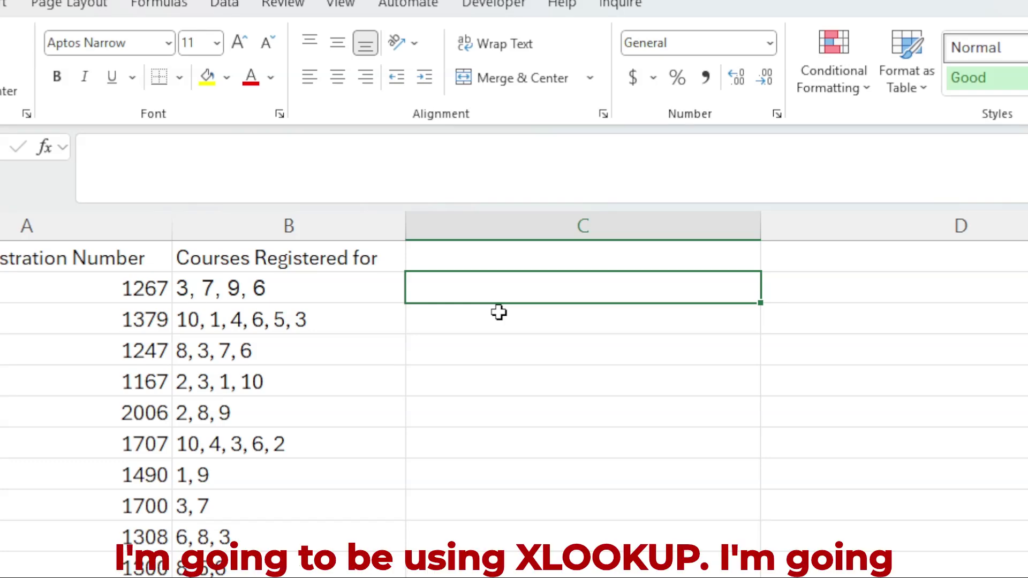
type("=xlo")
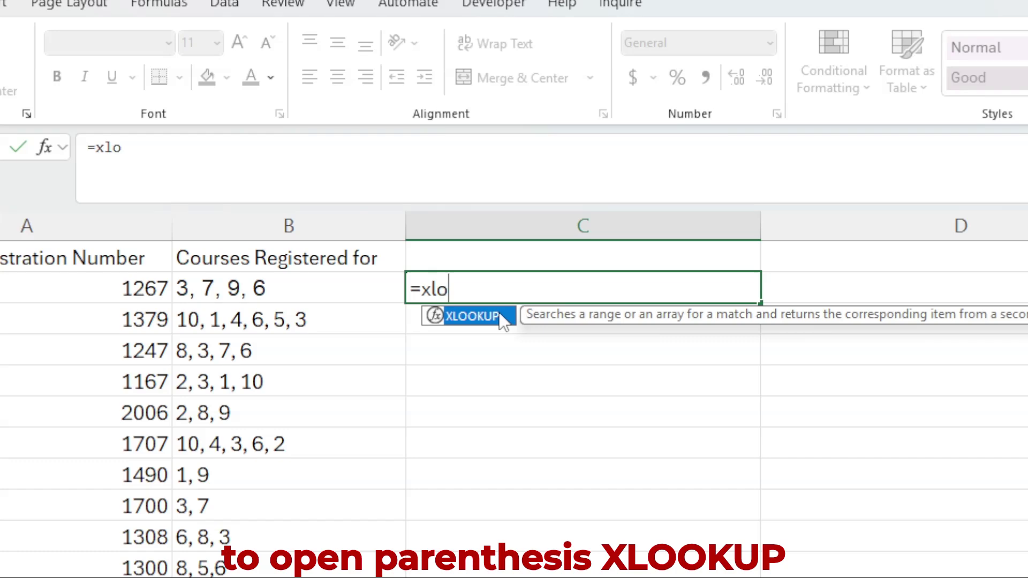
double_click(500, 316)
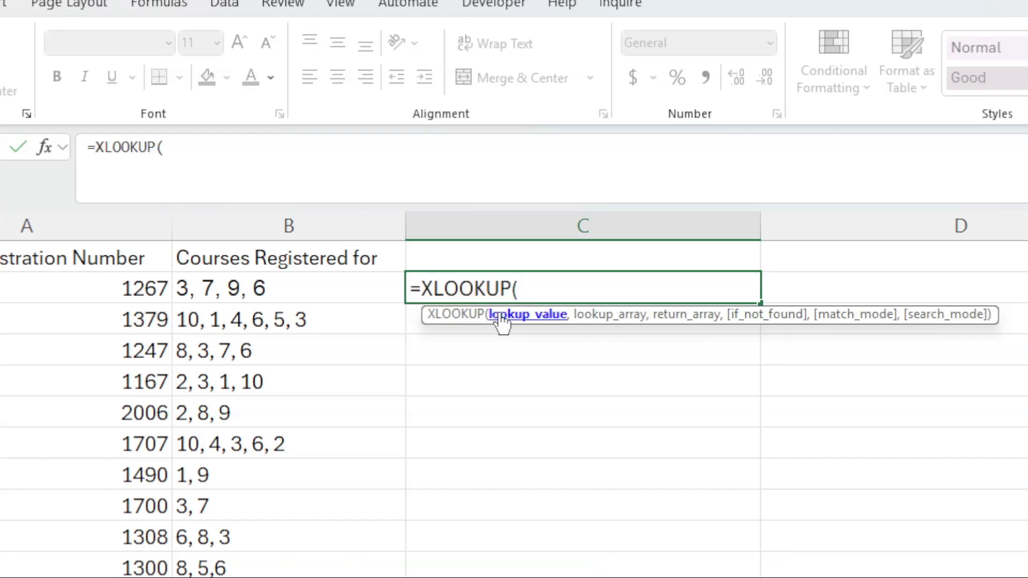
type("{")
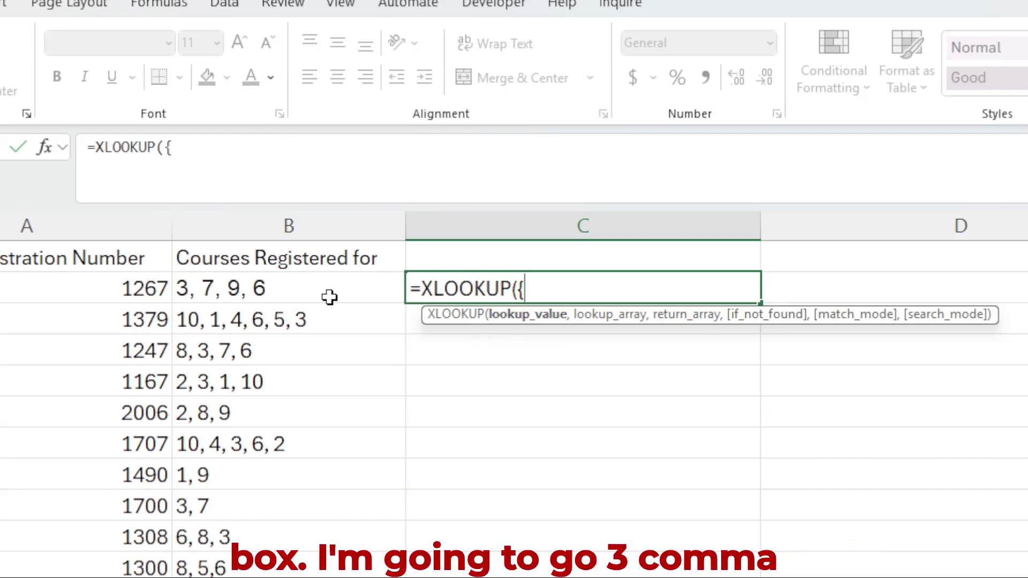
type("3,7,9")
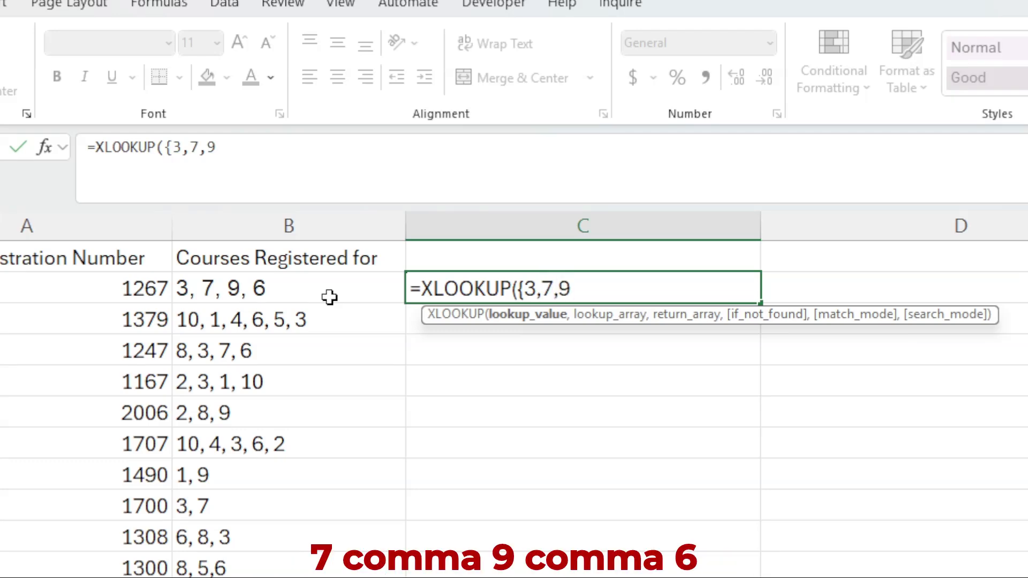
type(",6")
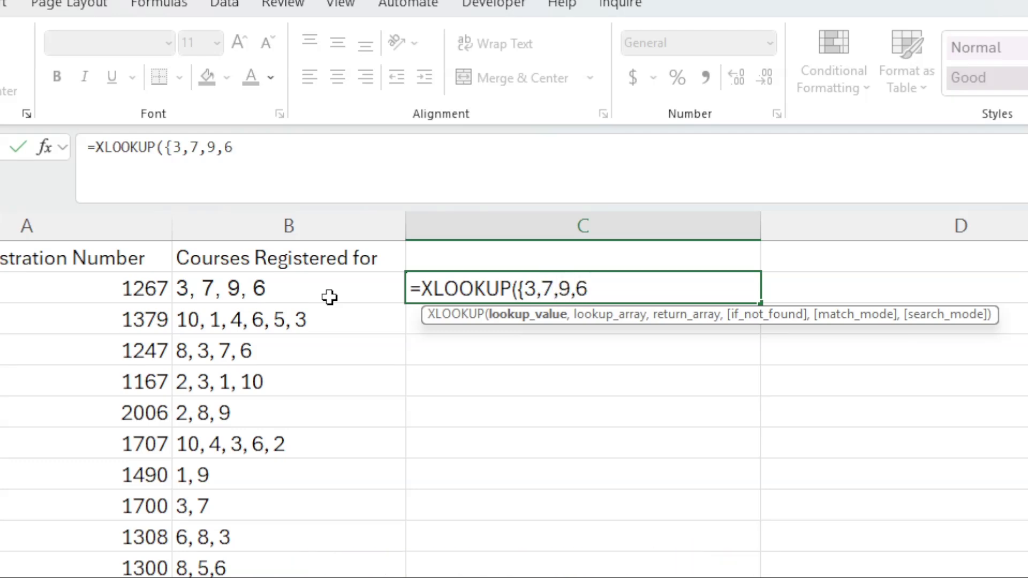
type("}")
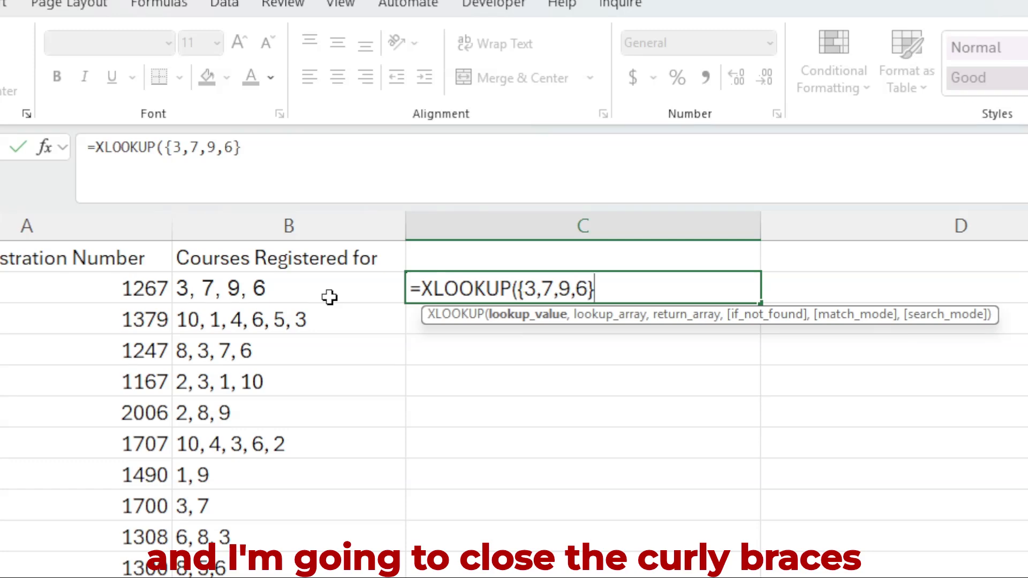
type(",")
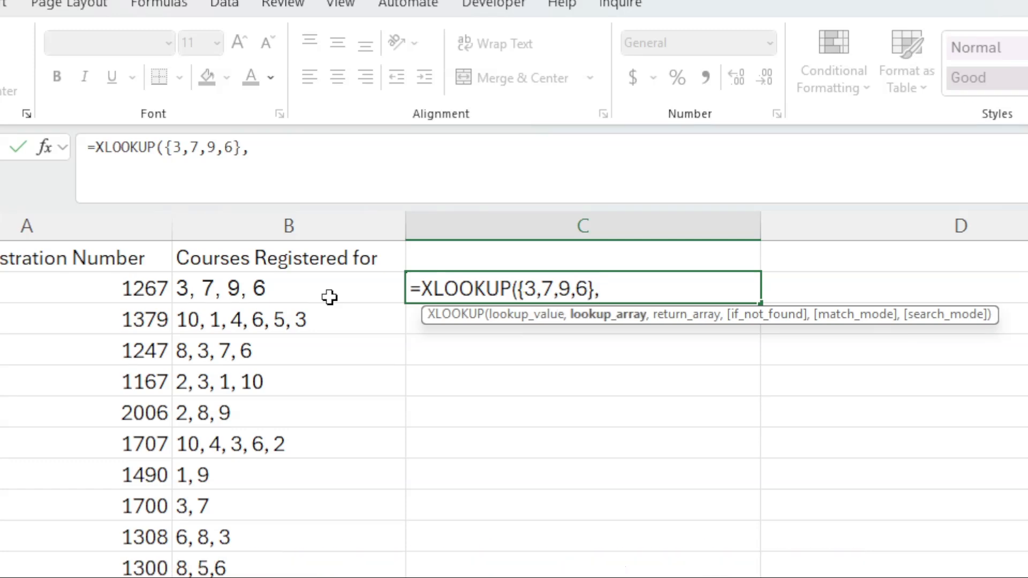
key("ctrl+Page_Down")
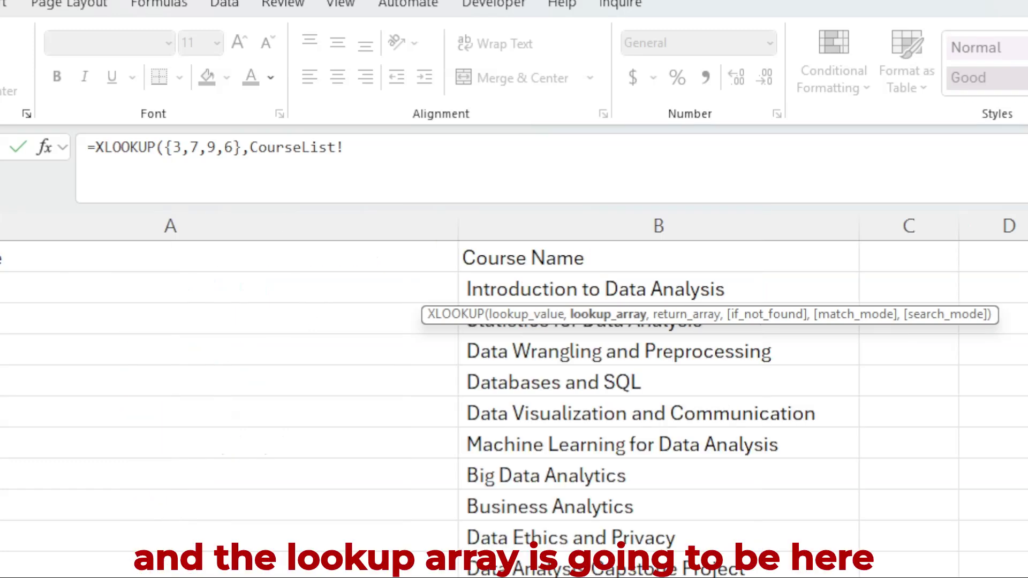
- Complete the XLOOKUP with CourseList A2:A11, B2:B11, "NF" fallback and regex match mode 3
left_click(106, 283)
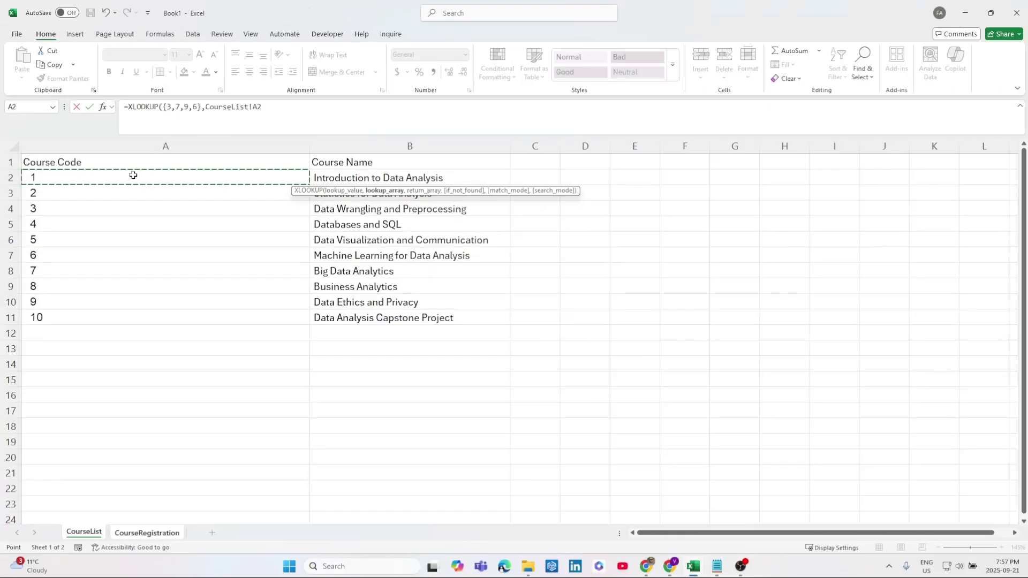
left_click_drag(133, 175, 130, 313)
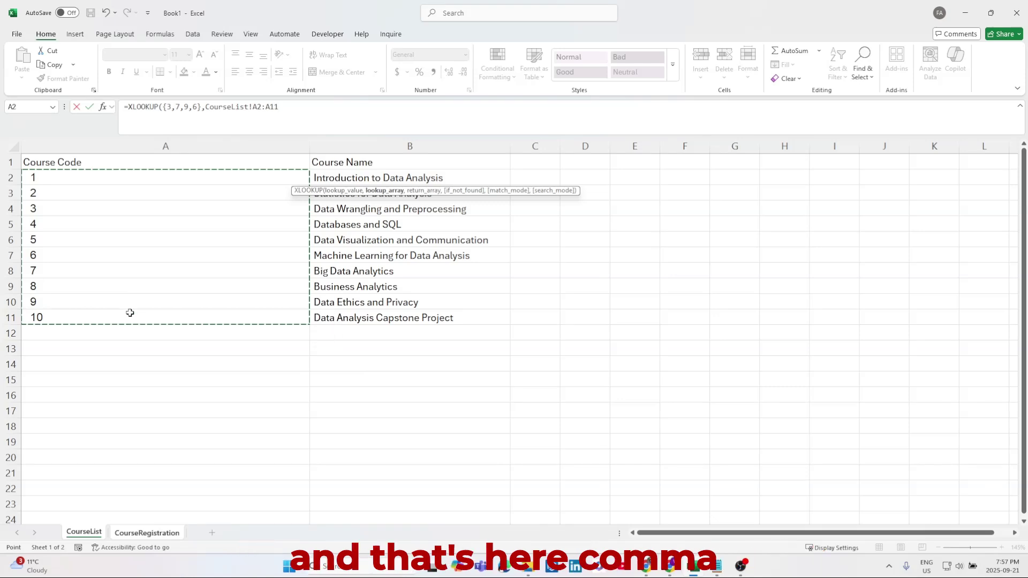
type(",")
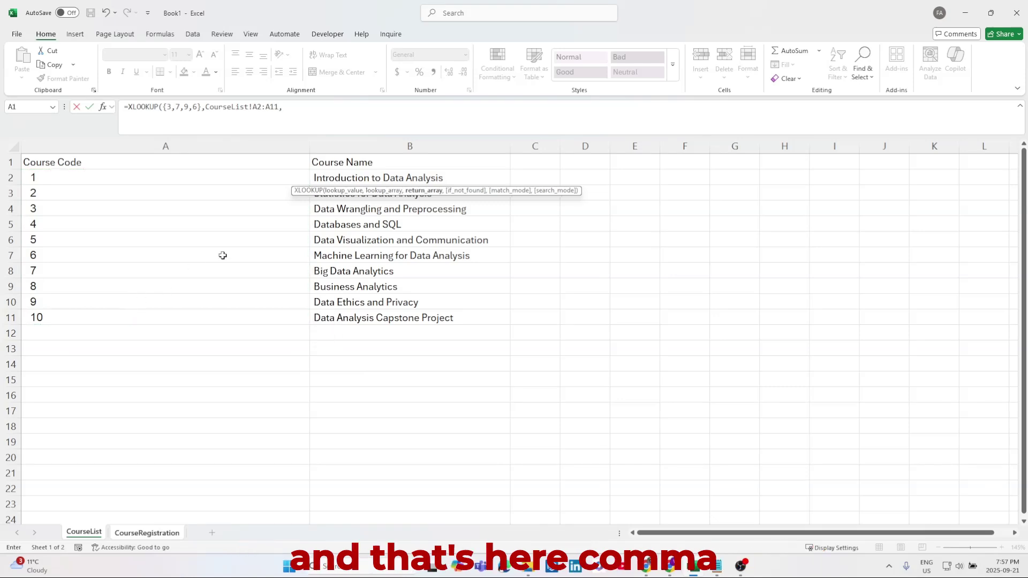
left_click_drag(361, 174, 355, 314)
type(",")
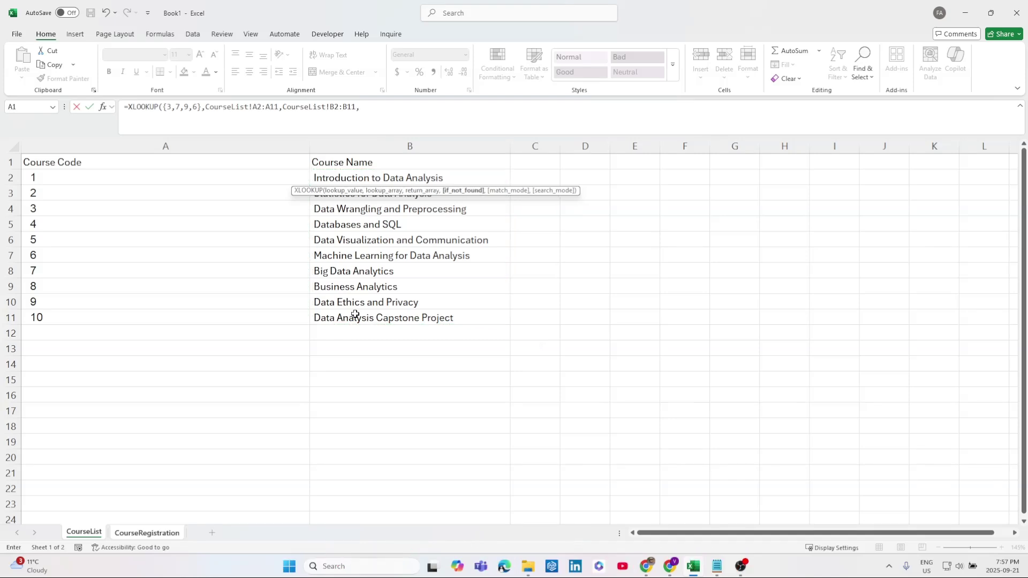
type("\"")
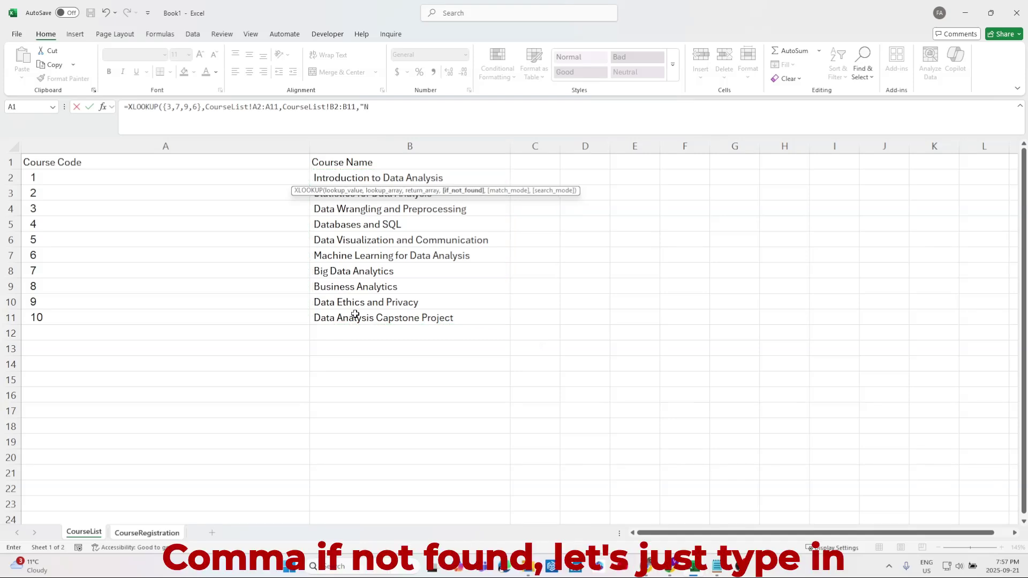
type("NF")
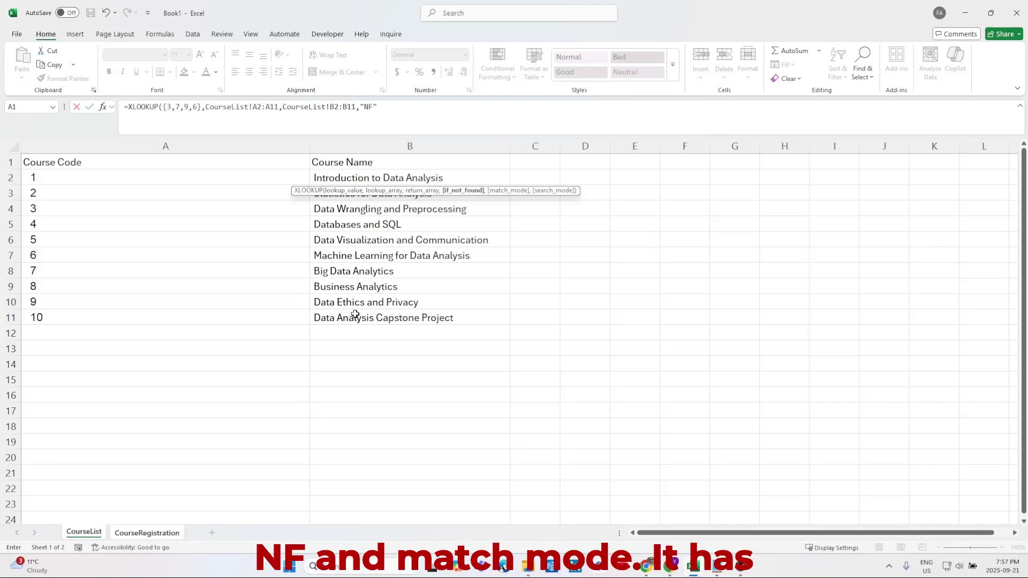
type("\",")
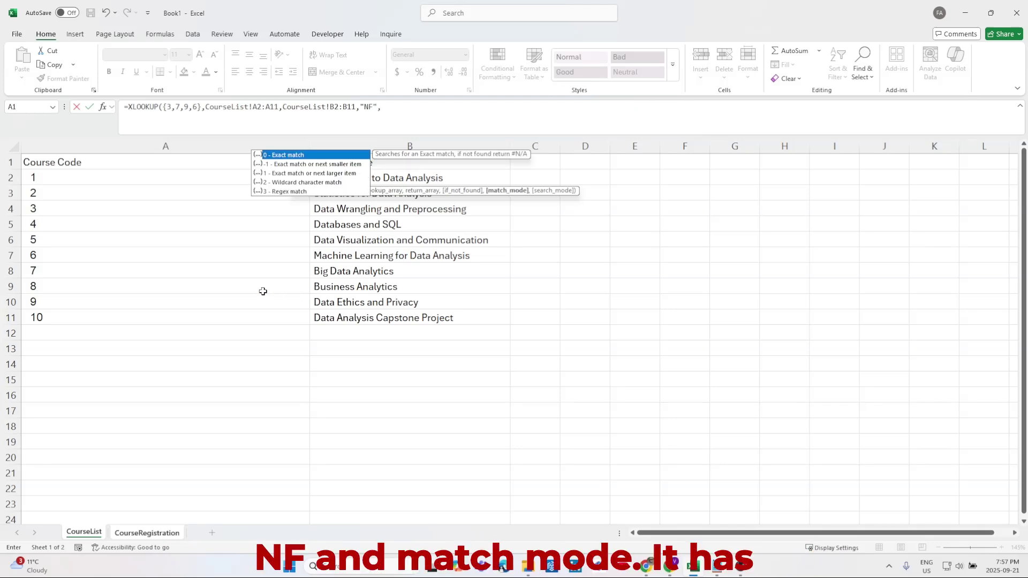
double_click(283, 190)
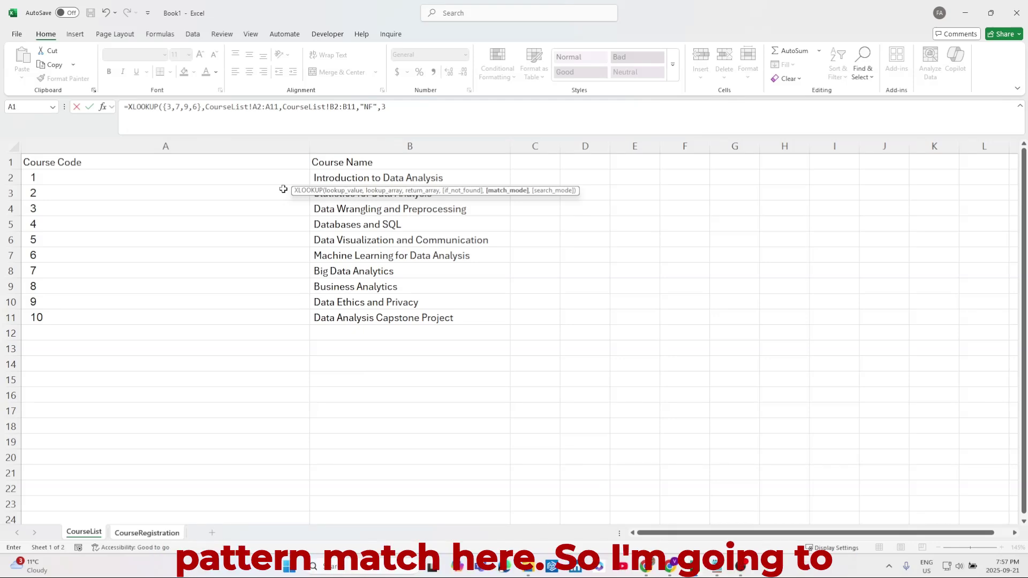
type(")")
key("Return")
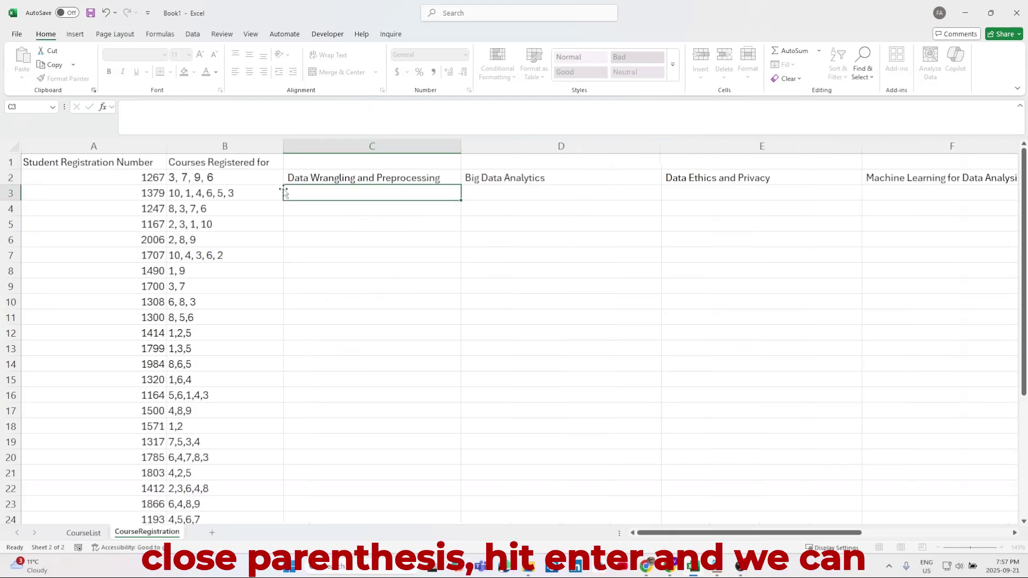
left_click(387, 177)
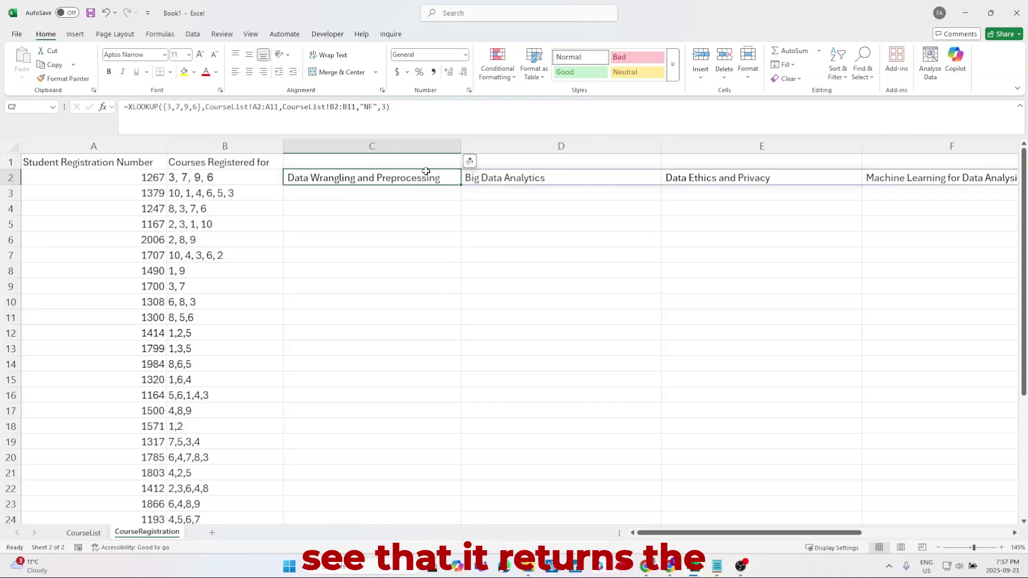
left_click(221, 178)
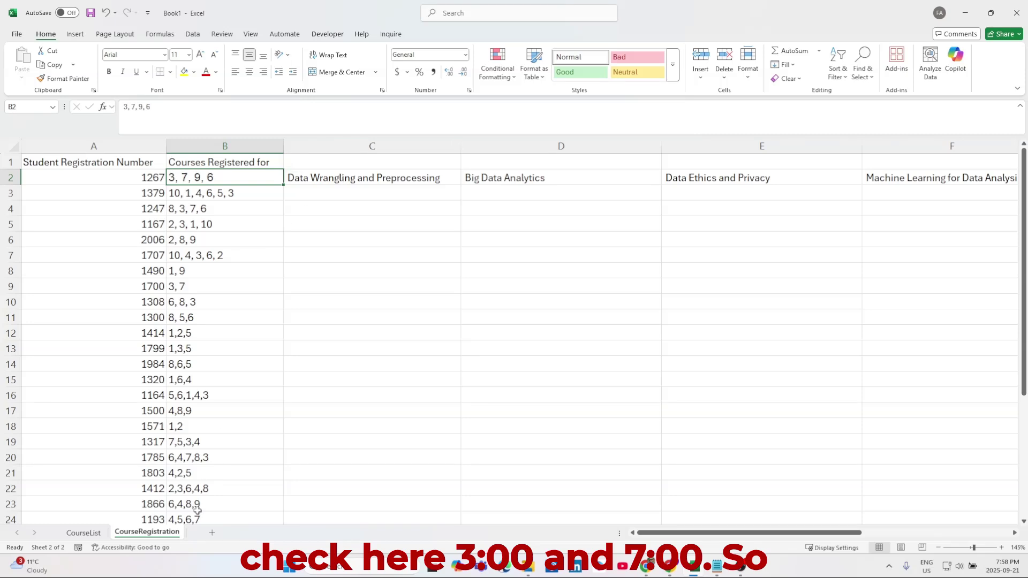
left_click(83, 533)
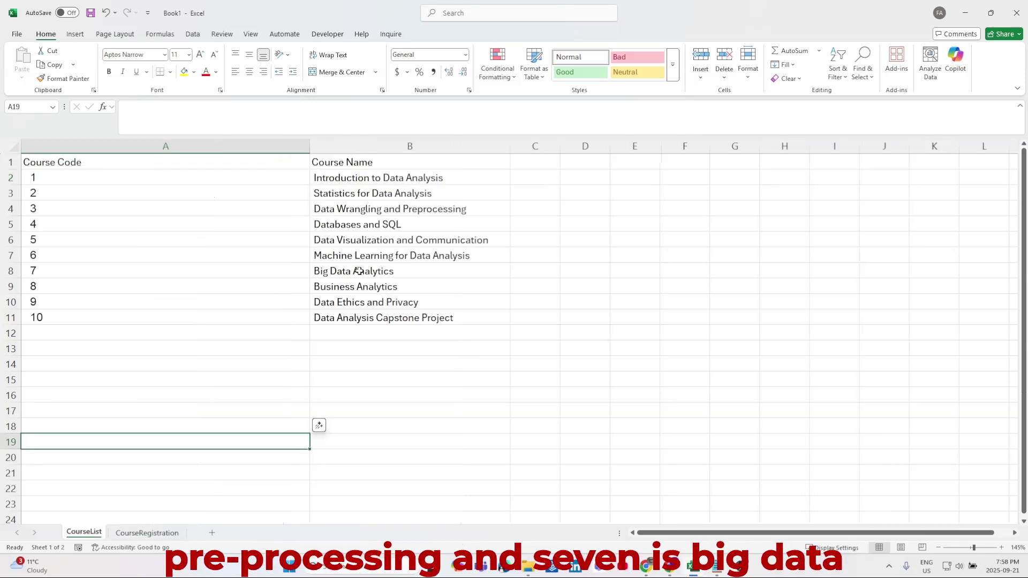
left_click(132, 534)
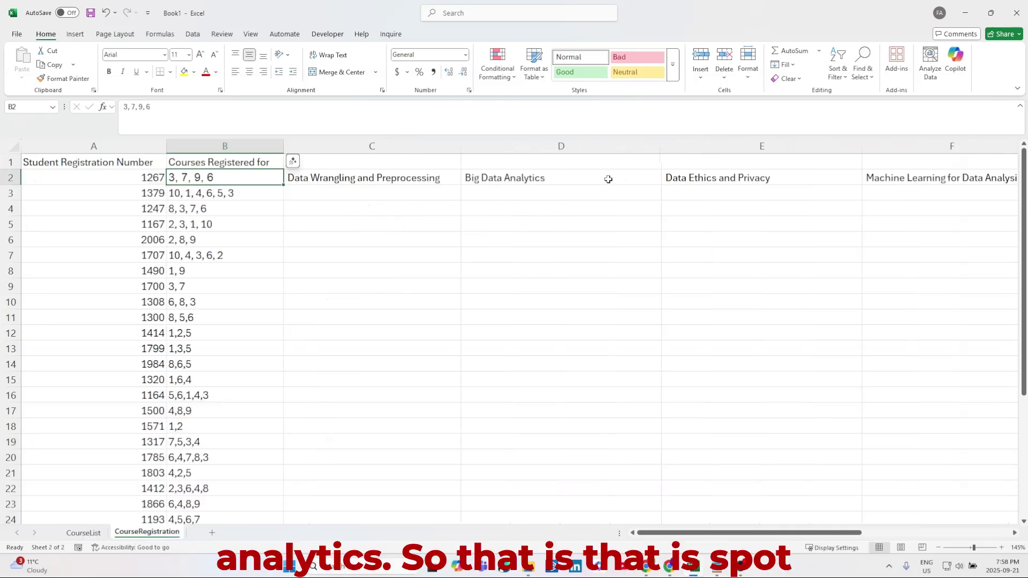
left_click(402, 180)
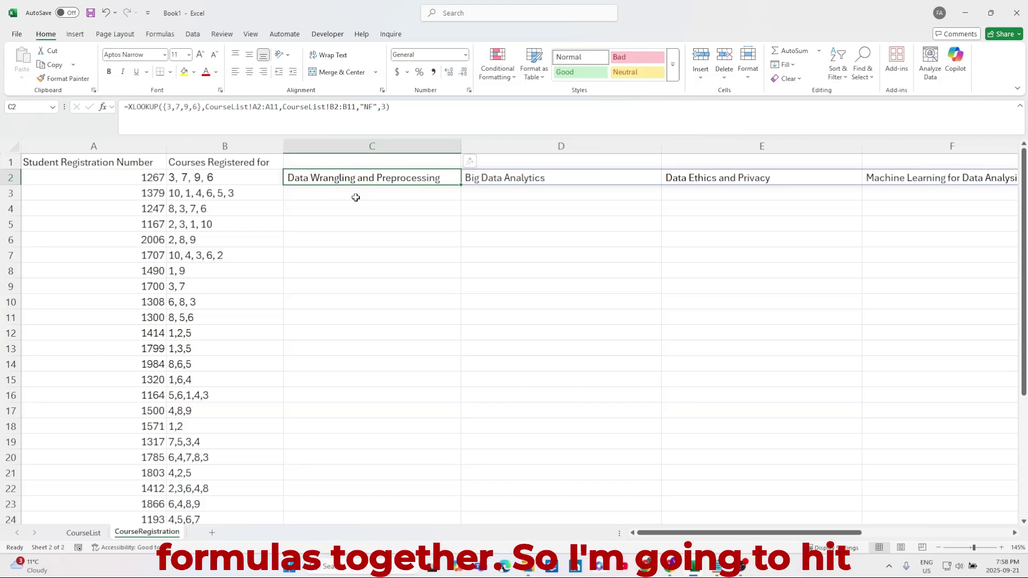
- Clear the test formula from C2 and abandon a new XLOOKUP entry
key("Delete")
type("=")
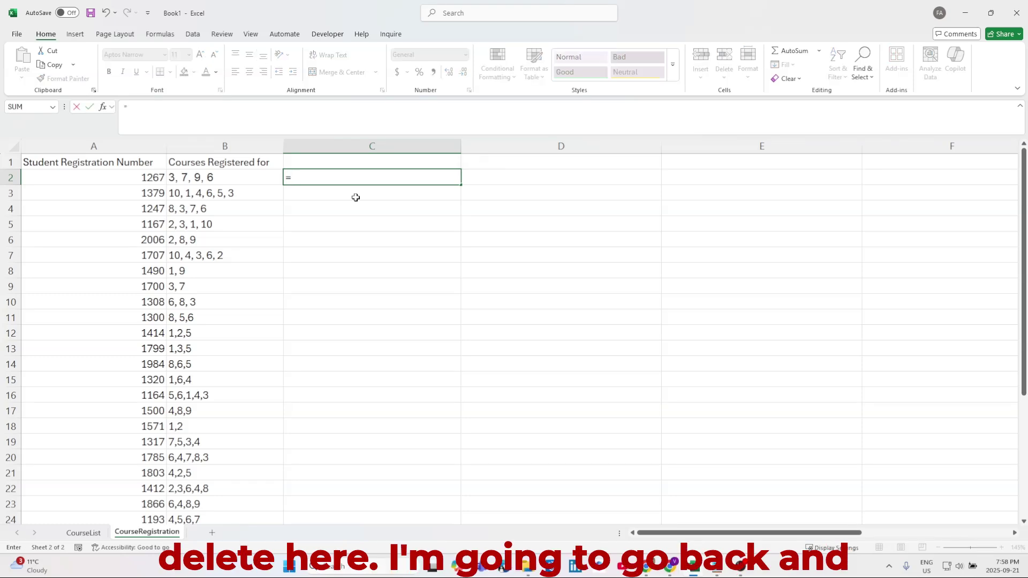
type("xlo")
key("Tab")
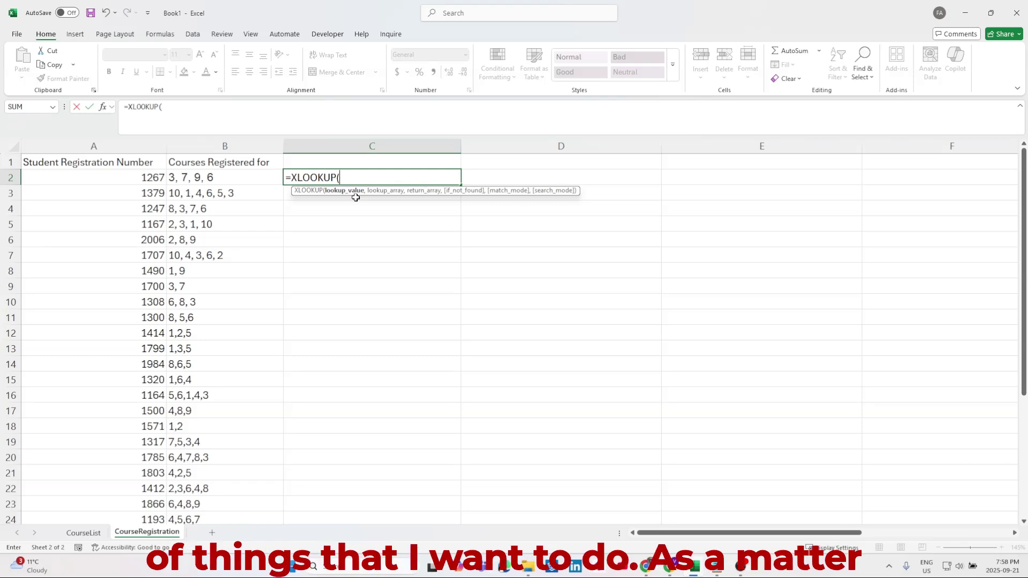
key("Escape")
- Enter =TEXTSPLIT(B2,",") in C2 so the codes 3, 7, 9, 6 spill across row 2
type("=")
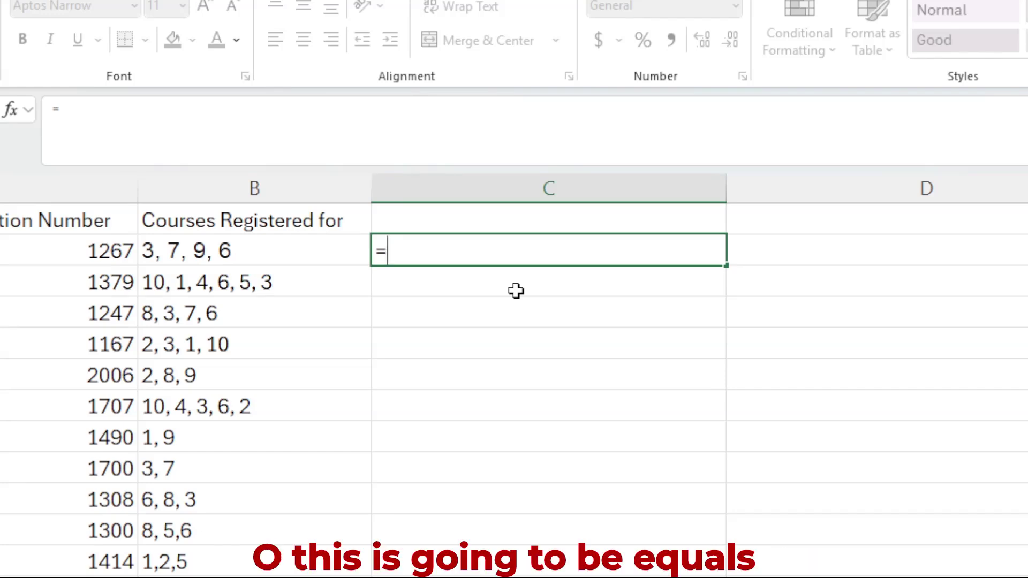
type("te")
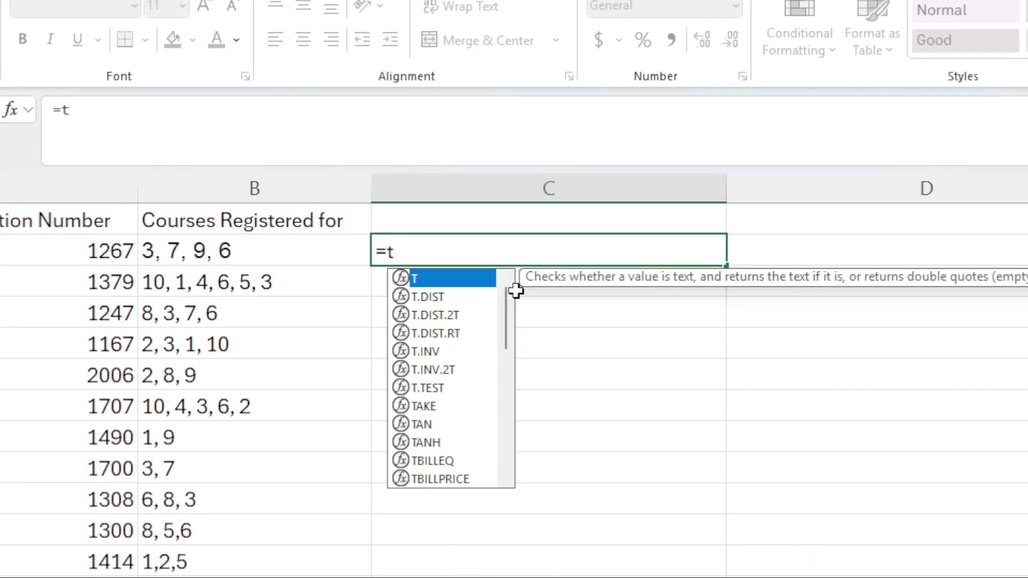
key("Down")
key("Down")
key("Down")
key("Down")
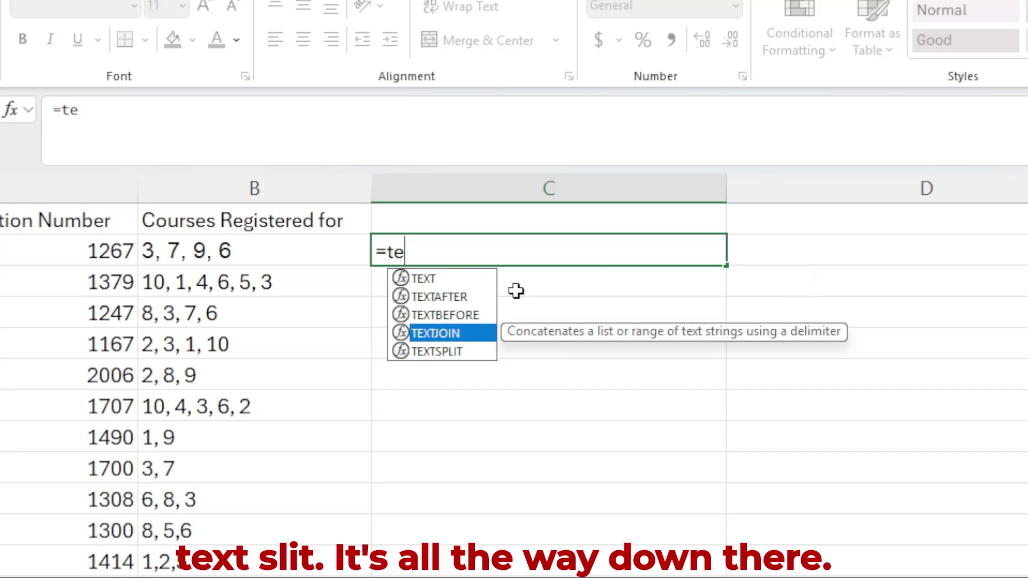
key("Tab")
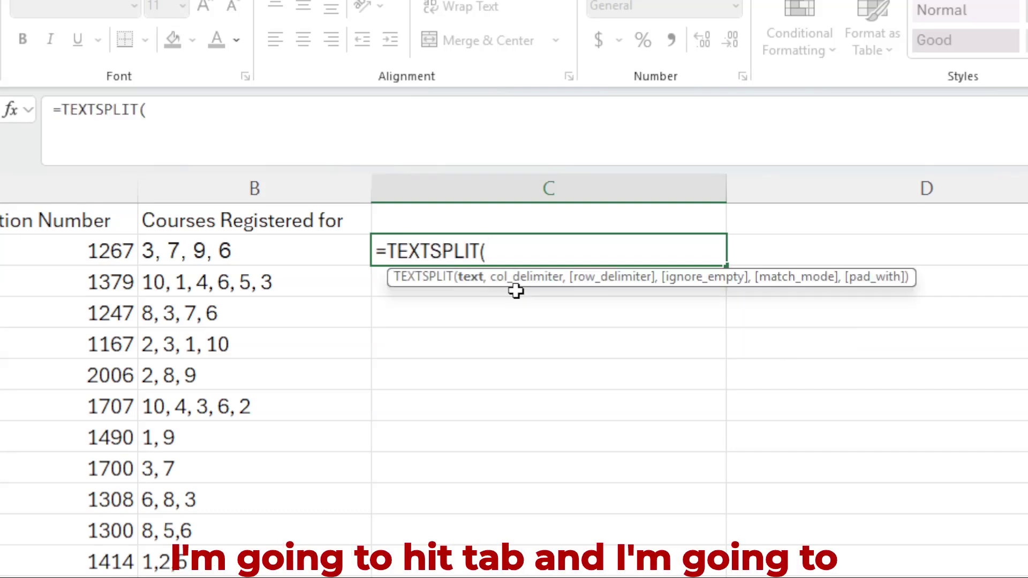
left_click(270, 247)
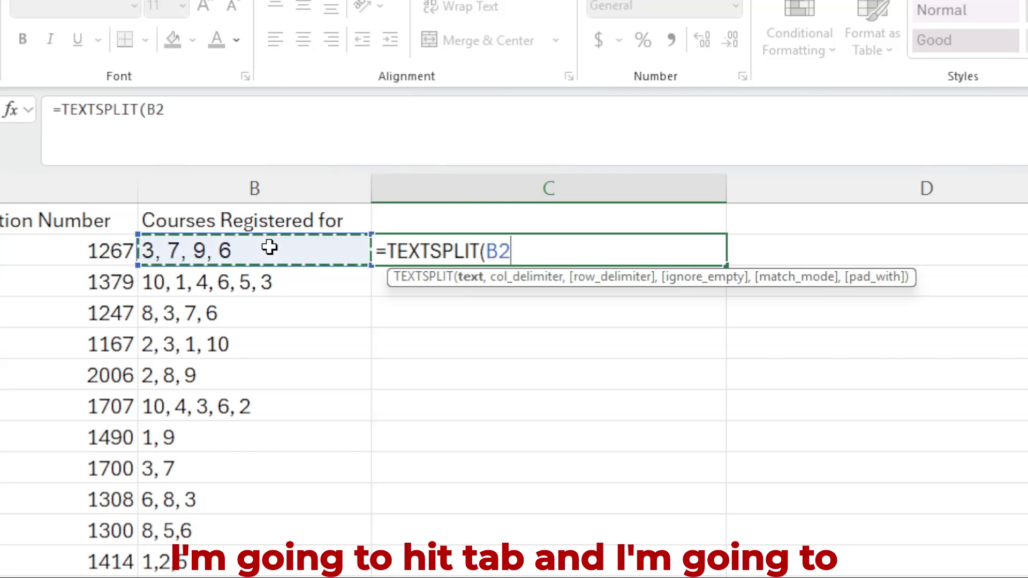
type(",")
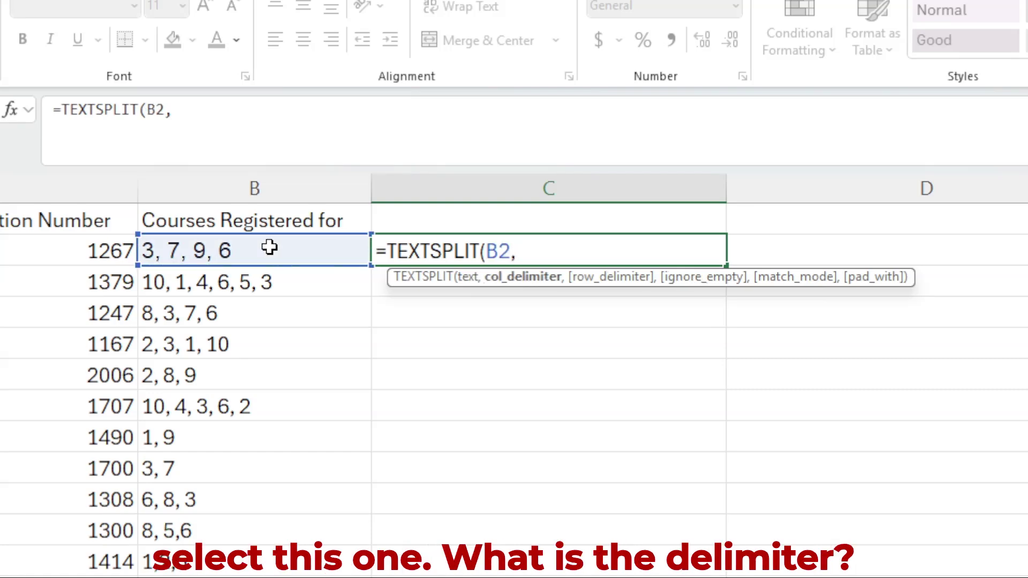
type("\"")
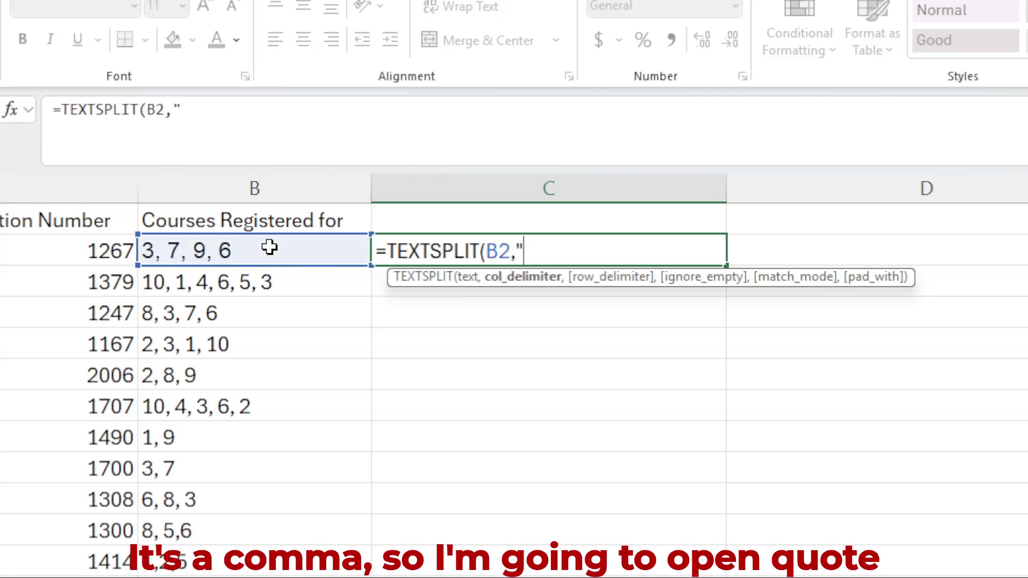
type(",\")")
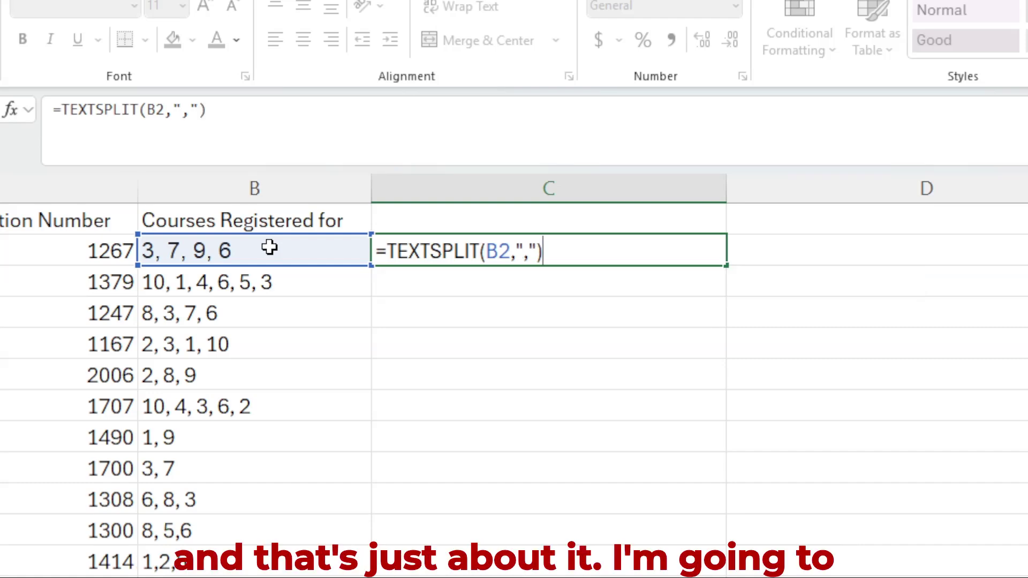
key("Return")
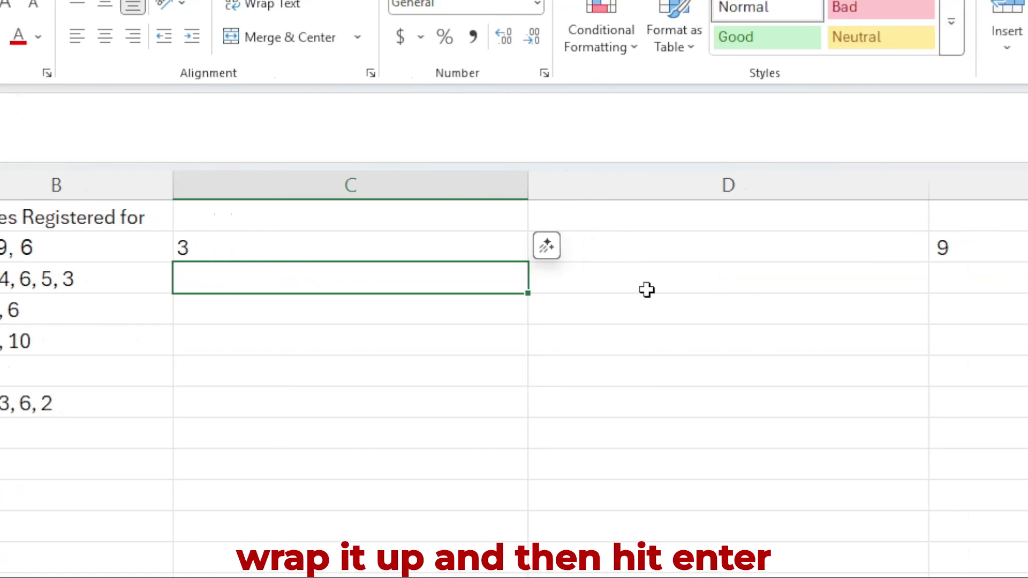
left_click(560, 250)
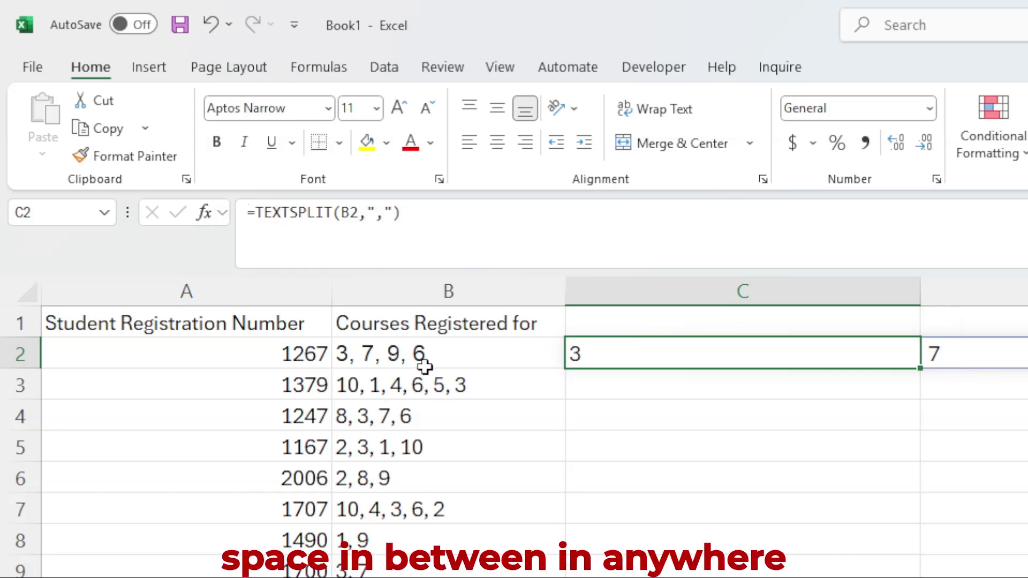
- Wrap C2's split in TRIM to get =TRIM(TEXTSPLIT(B2,","))
left_click(256, 213)
type("trim")
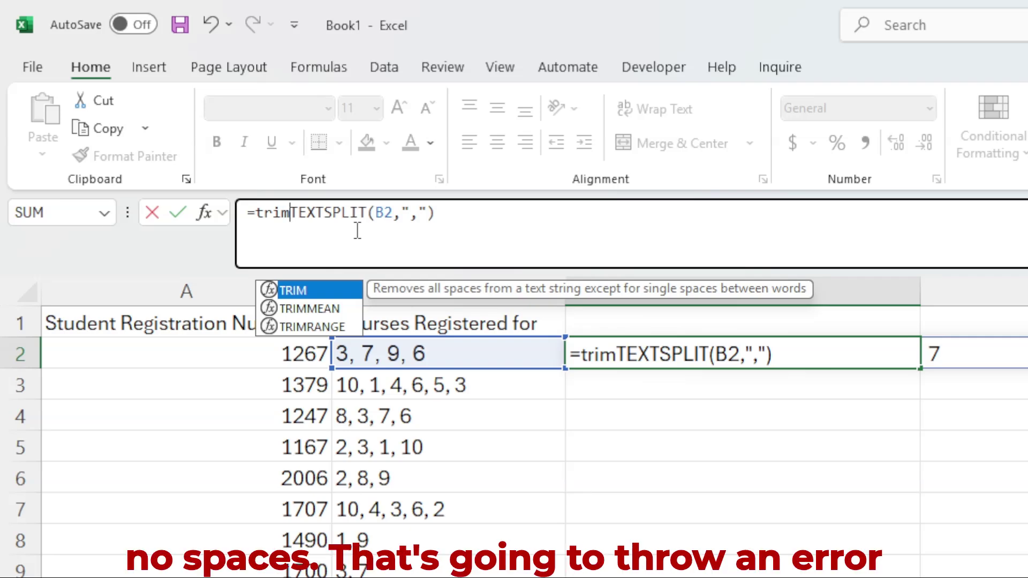
key("Tab")
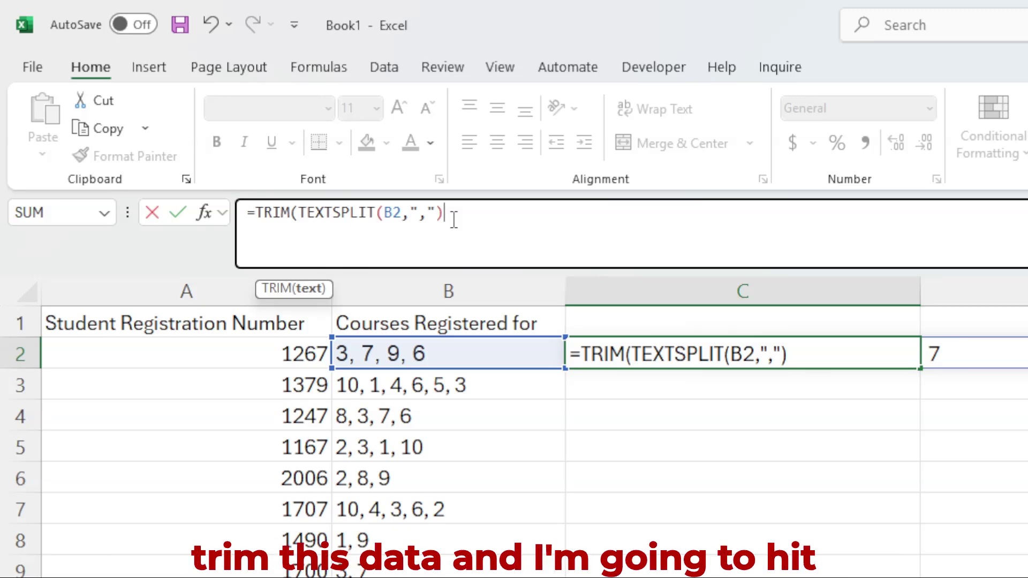
key("Return")
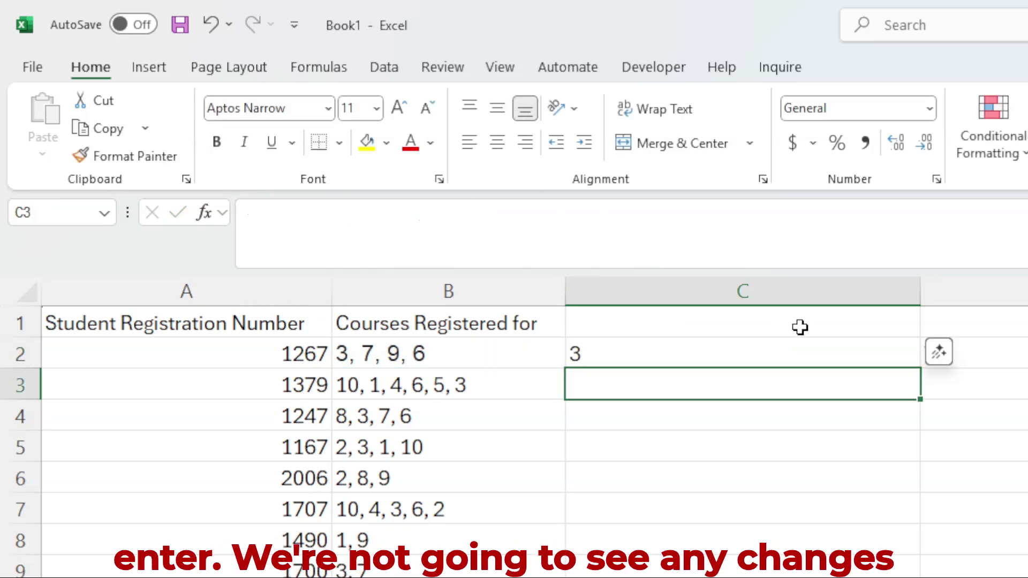
left_click(878, 353)
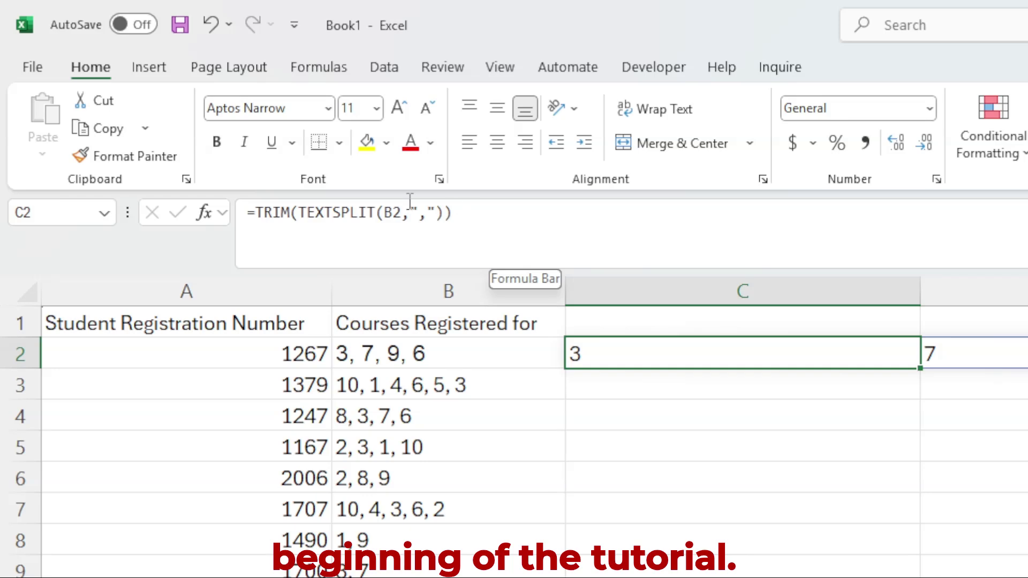
- Wrap the trimmed split in XLOOKUP against CourseList!A2:A11, returning names from CourseList!B2:B11
left_click(310, 213)
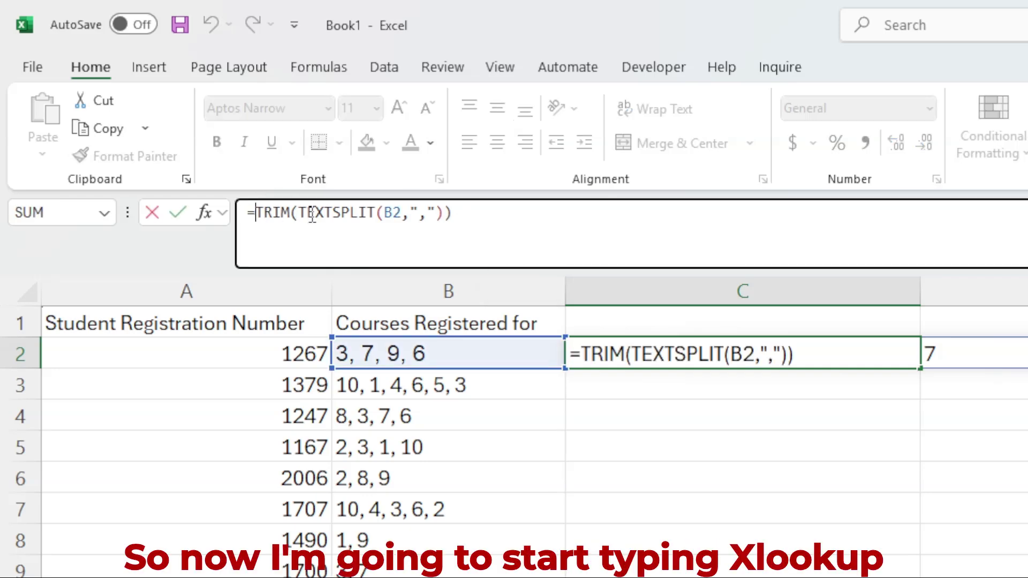
type("xl")
key("Tab")
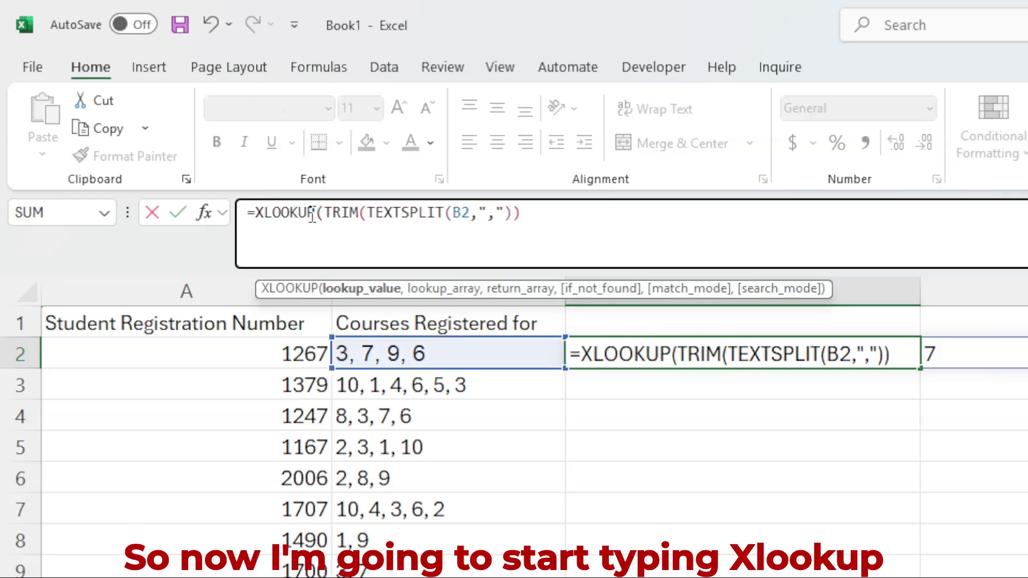
left_click(522, 212)
type(",")
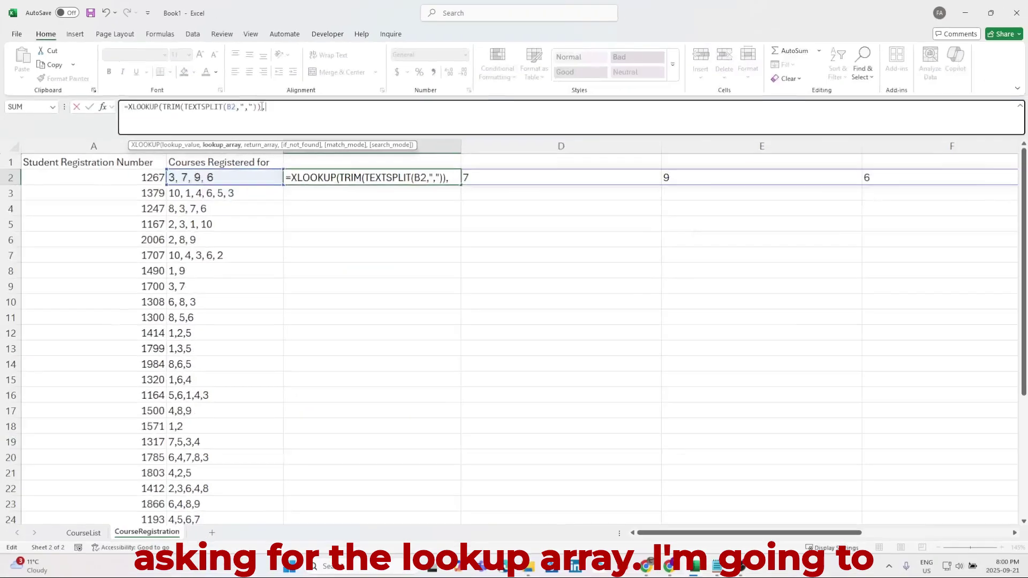
left_click(83, 532)
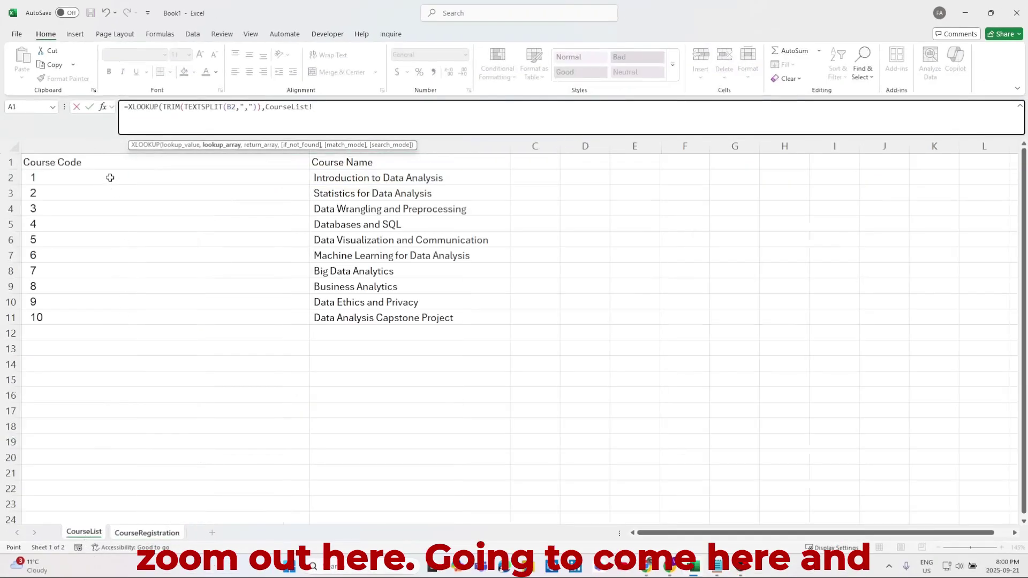
left_click_drag(107, 177, 131, 311)
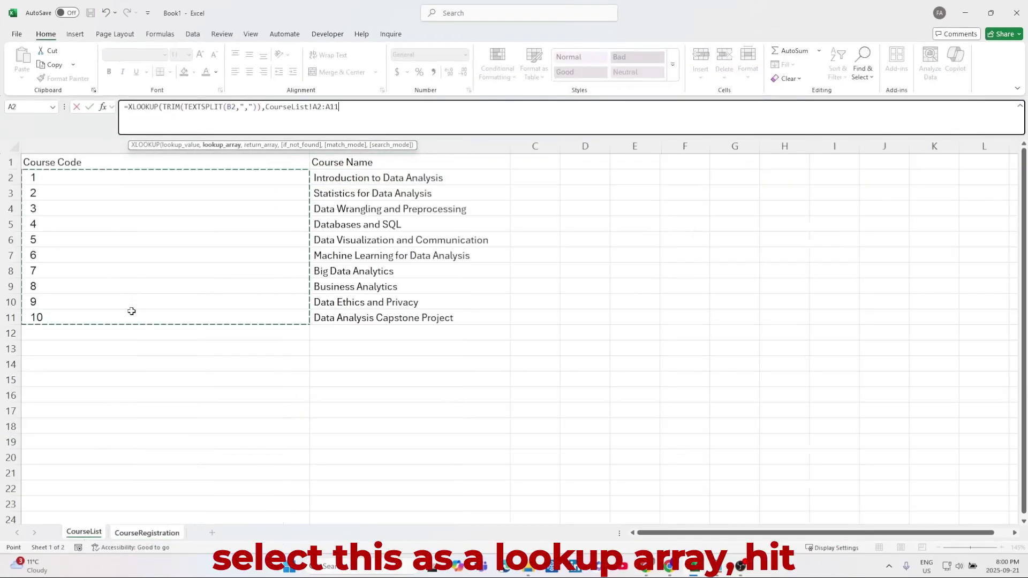
type(",")
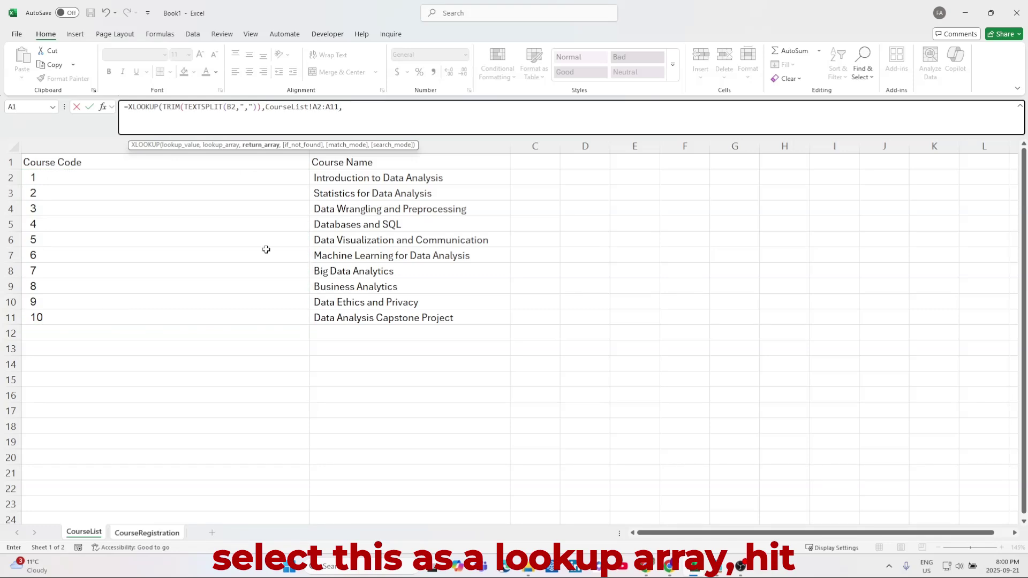
left_click(379, 179)
left_click_drag(379, 179, 382, 317)
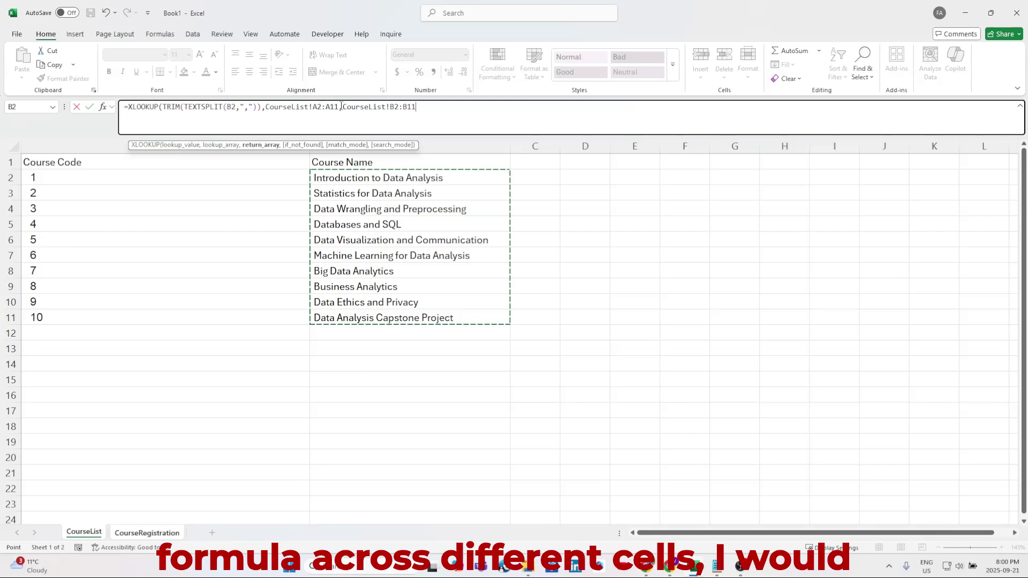
- Make the A2:A11 and B2:B11 references in the XLOOKUP absolute
left_click_drag(339, 107, 313, 109)
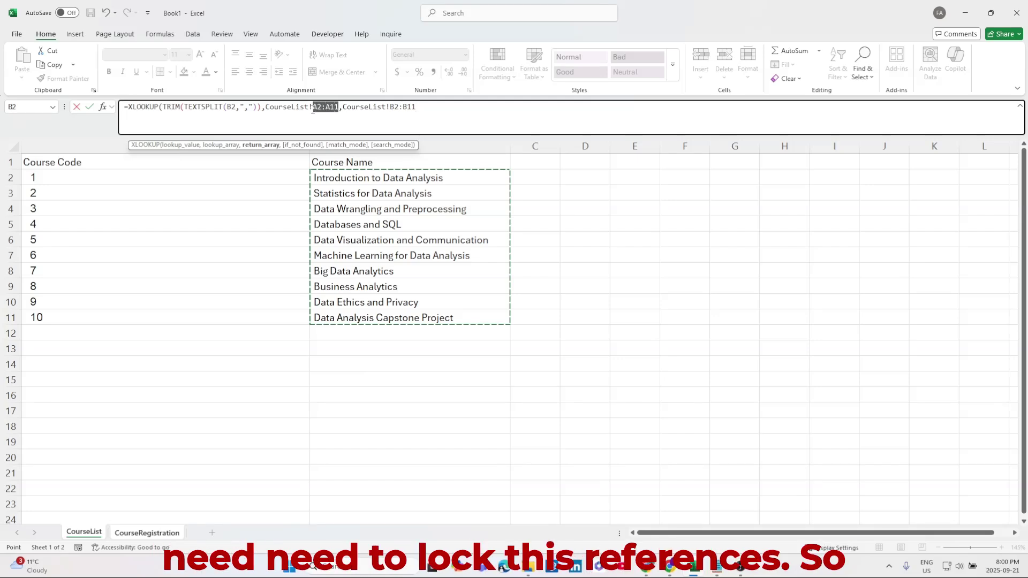
key("F4")
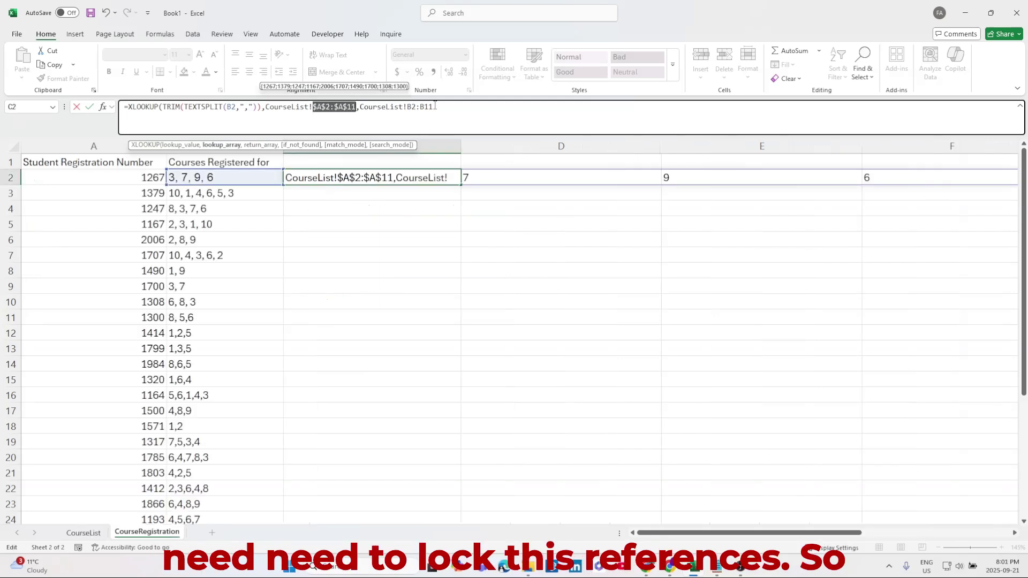
left_click_drag(435, 107, 412, 111)
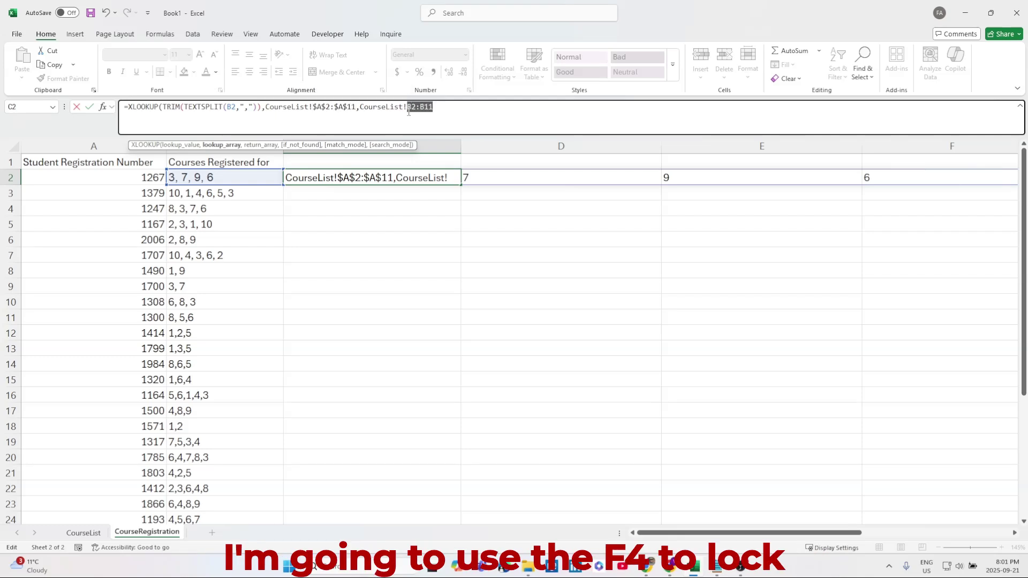
key("F4")
- Finish the XLOOKUP with an "NF" fallback and regex match mode 3, and commit it
left_click(459, 107)
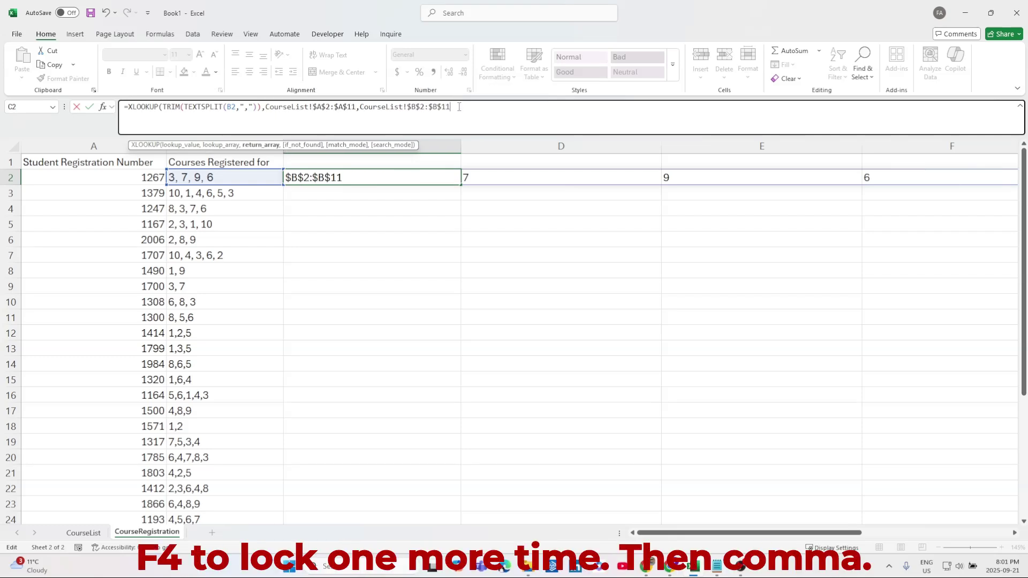
type(",\"NF")
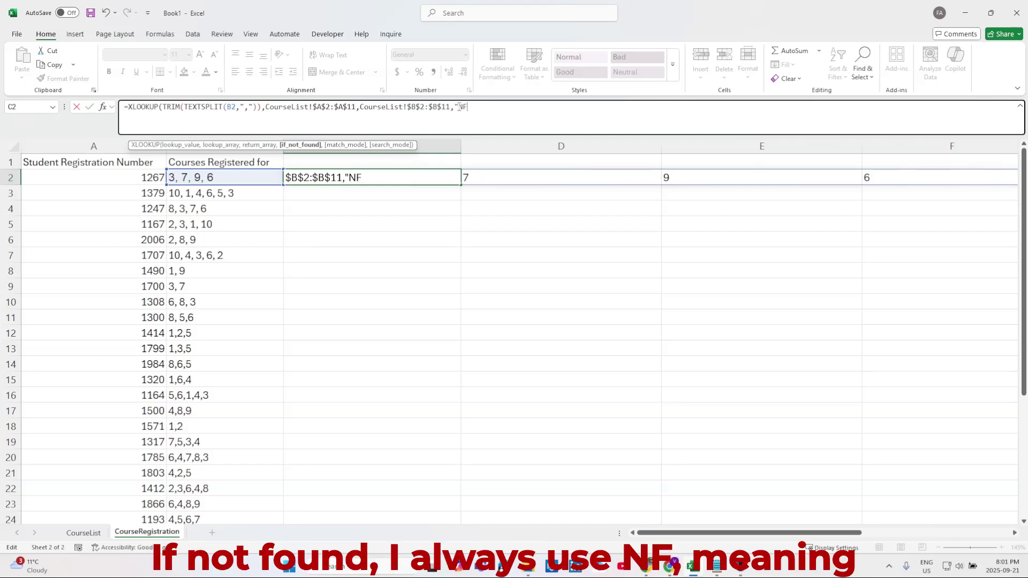
type(",")
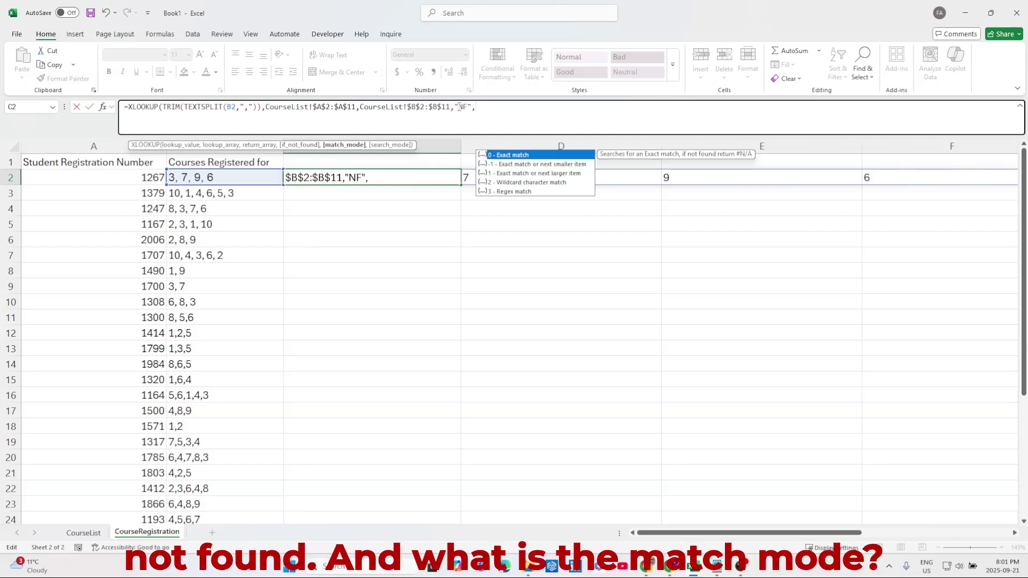
double_click(515, 192)
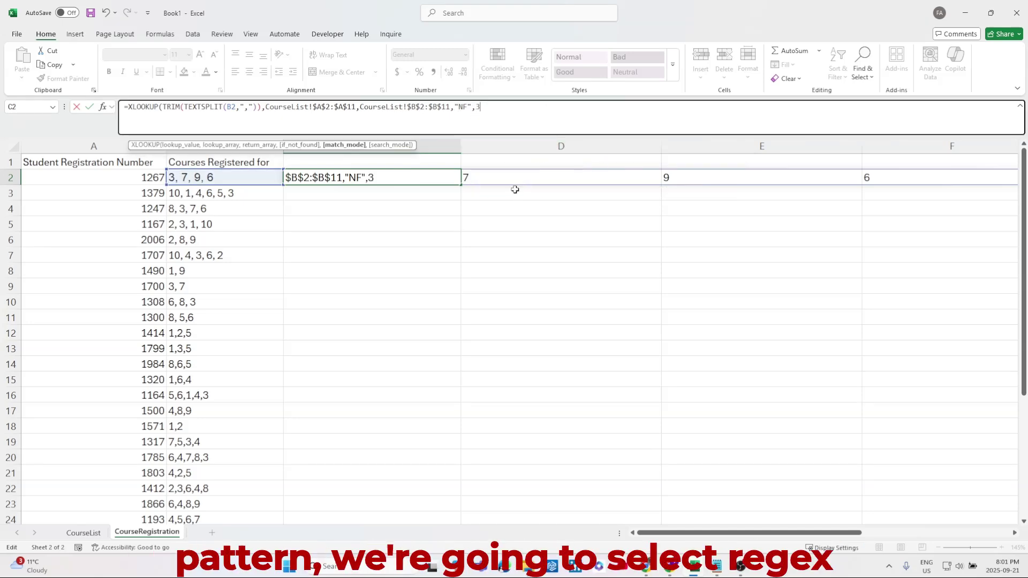
type(")")
key("Return")
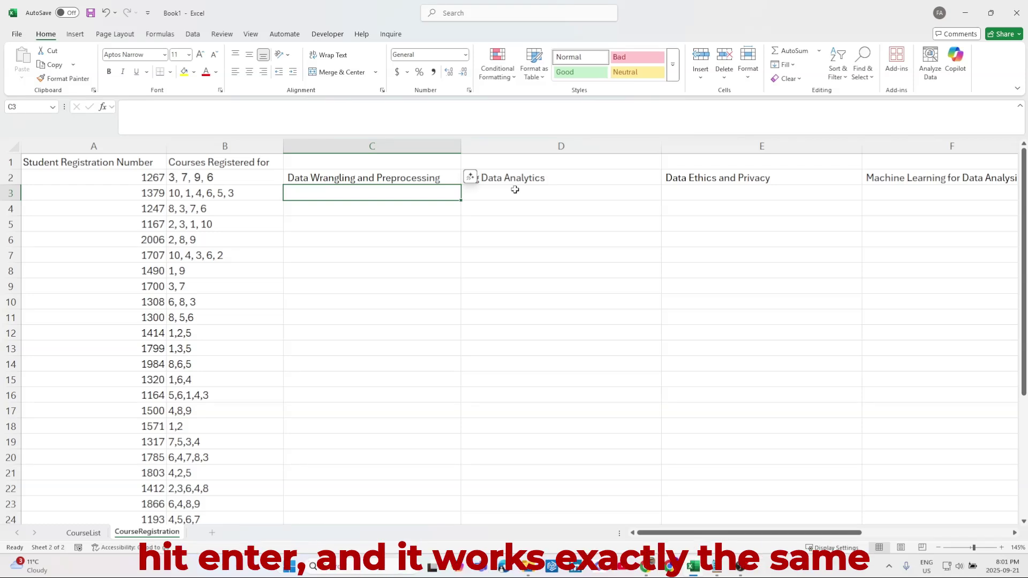
key("Up")
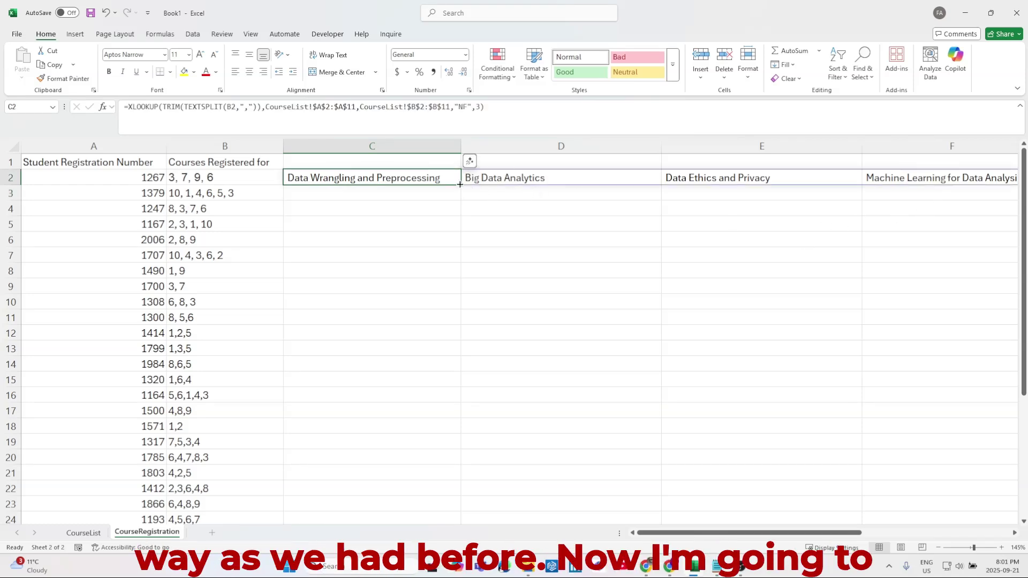
- Fill C2's XLOOKUP down to row 28 and scroll back to review the spilled names
left_click_drag(460, 184, 458, 495)
scroll(455, 412, "up", 2)
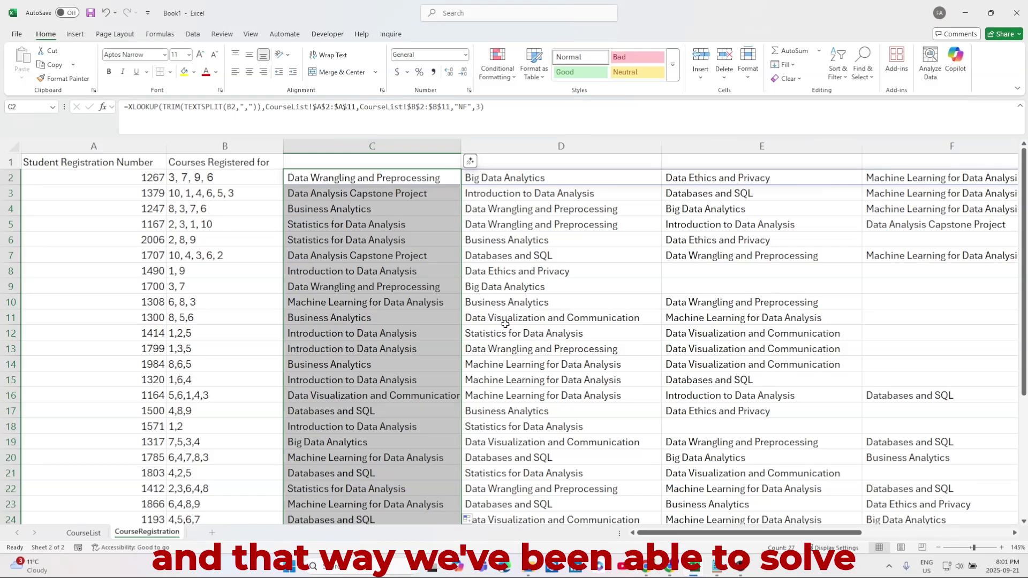
left_click_drag(669, 533, 625, 527)
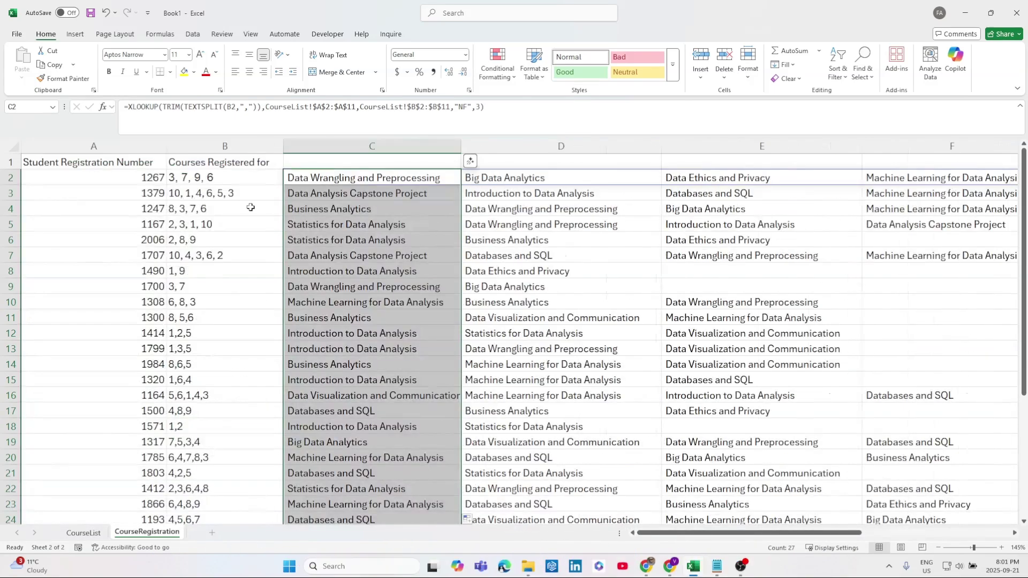